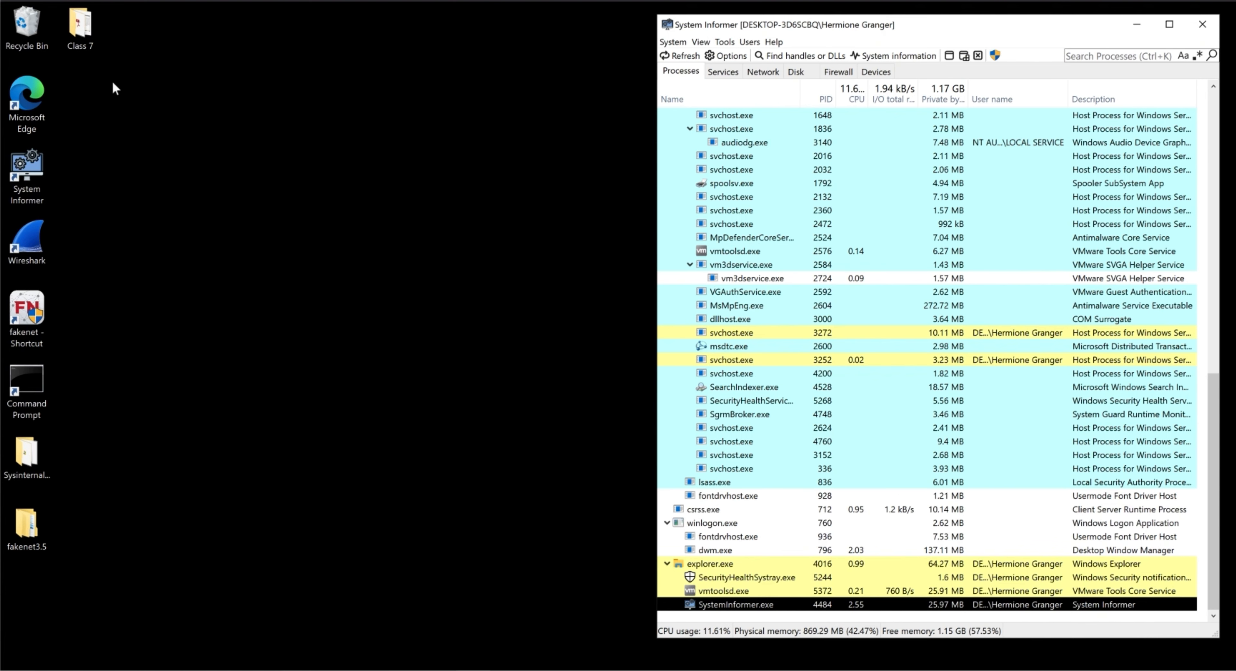
- Open the Class 7 folder on the desktop and launch Wireshark
{"action": "left_click", "coordinate": [84, 28]}
{"action": "double_click", "coordinate": [84, 28]}
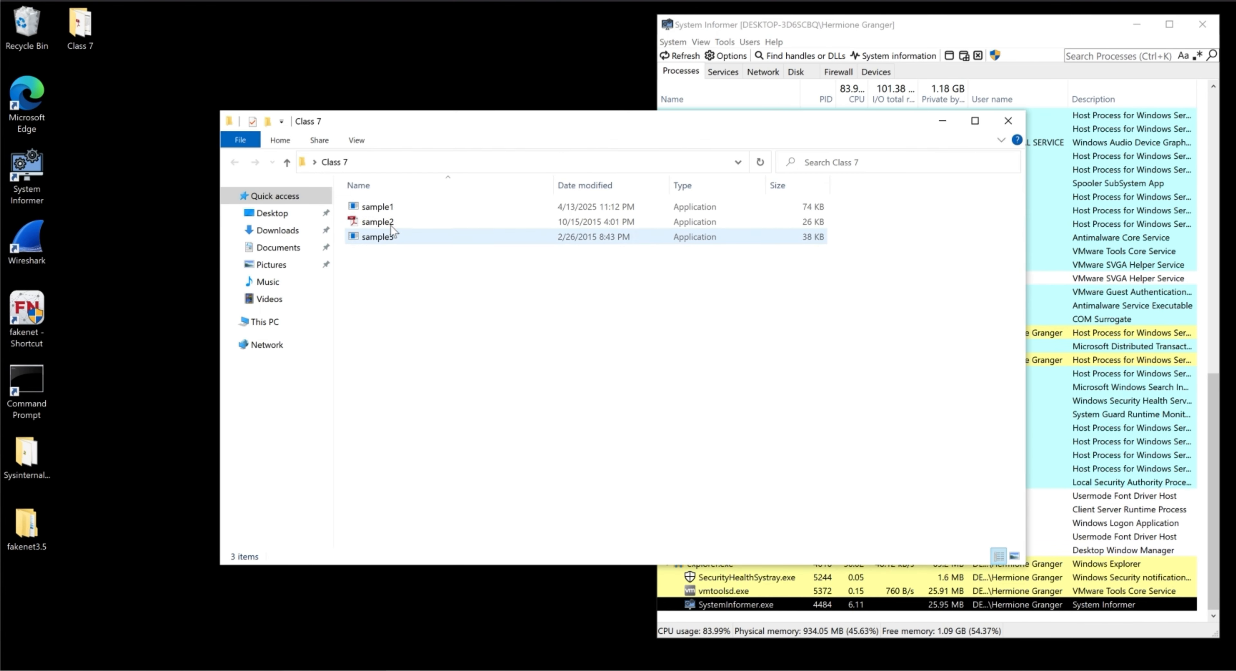
{"action": "left_click", "coordinate": [149, 437]}
{"action": "double_click", "coordinate": [27, 239]}
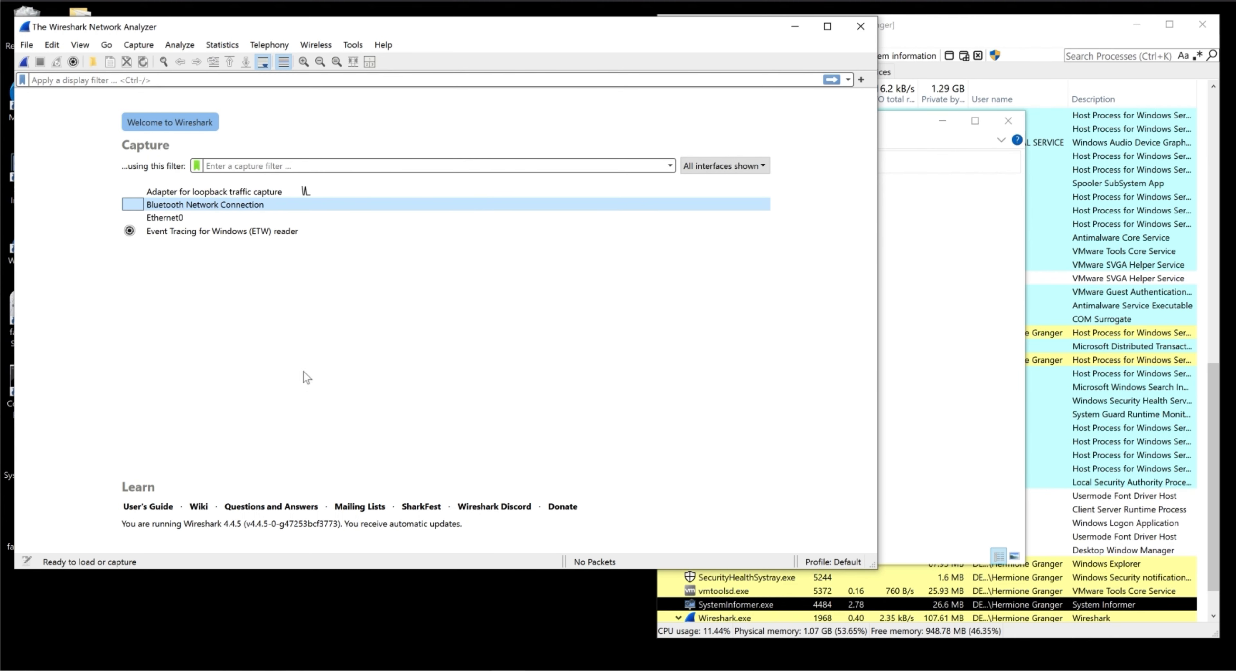
- Capture traffic on the Adapter for loopback traffic capture interface and stop the capture
{"action": "double_click", "coordinate": [248, 191]}
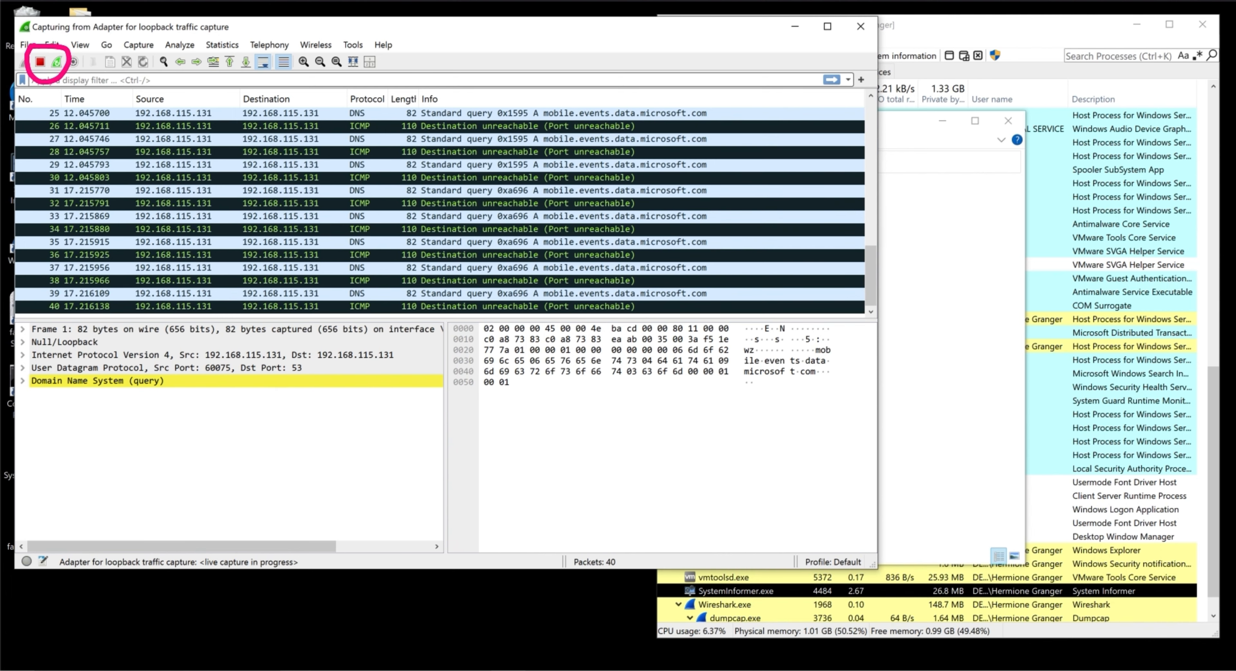
{"action": "mouse_move", "coordinate": [586, 530]}
{"action": "left_mouse_down"}
{"action": "mouse_move", "coordinate": [638, 556]}
{"action": "mouse_move", "coordinate": [560, 537]}
{"action": "mouse_move", "coordinate": [605, 538]}
{"action": "left_mouse_up"}
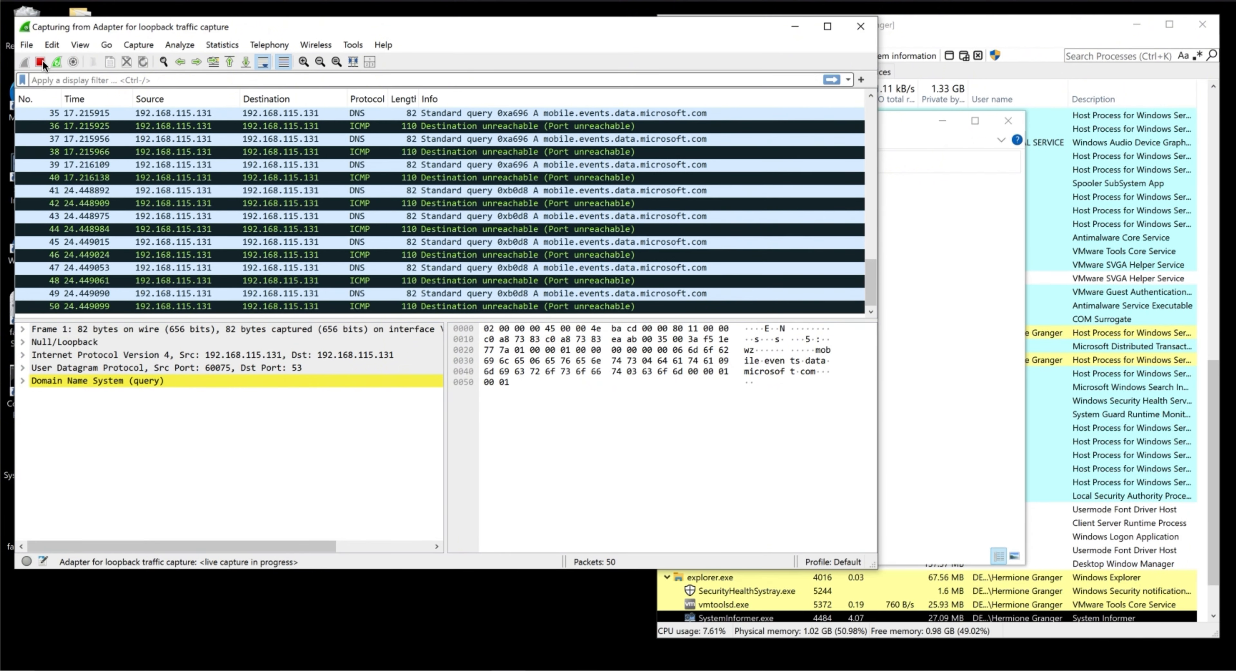
{"action": "left_click", "coordinate": [40, 63]}
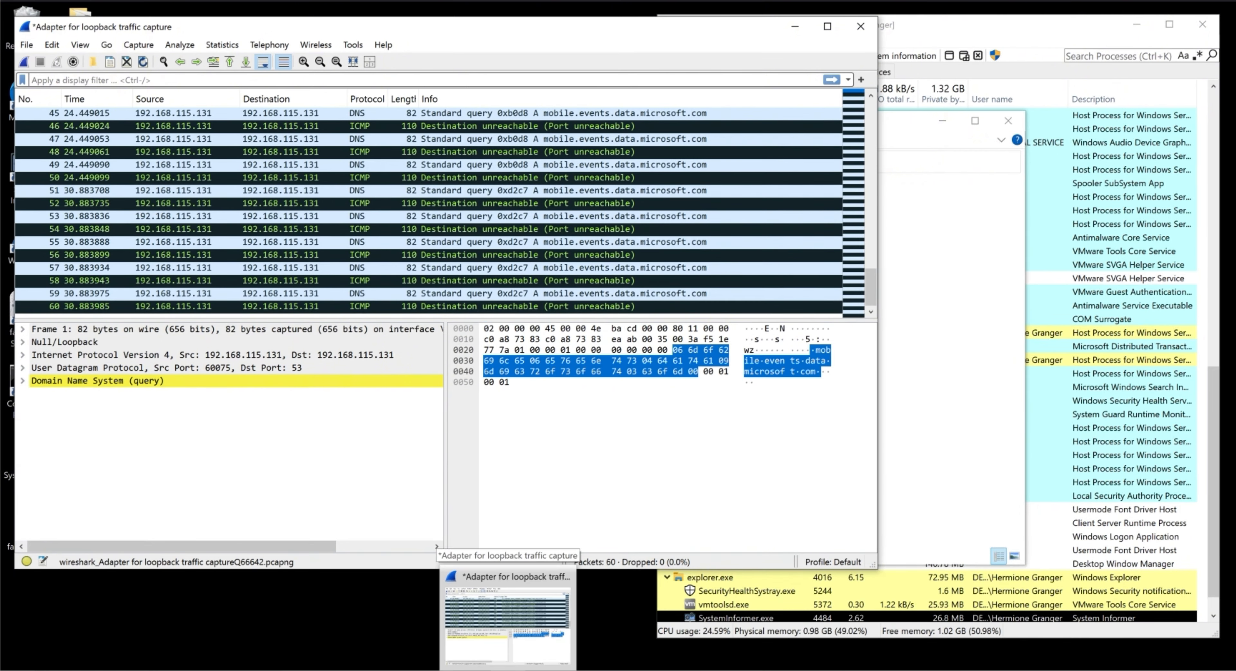
{"action": "mouse_move", "coordinate": [574, 277]}
{"action": "left_mouse_down"}
{"action": "mouse_move", "coordinate": [748, 467]}
{"action": "mouse_move", "coordinate": [519, 444]}
{"action": "mouse_move", "coordinate": [542, 284]}
{"action": "mouse_move", "coordinate": [590, 298]}
{"action": "left_mouse_up"}
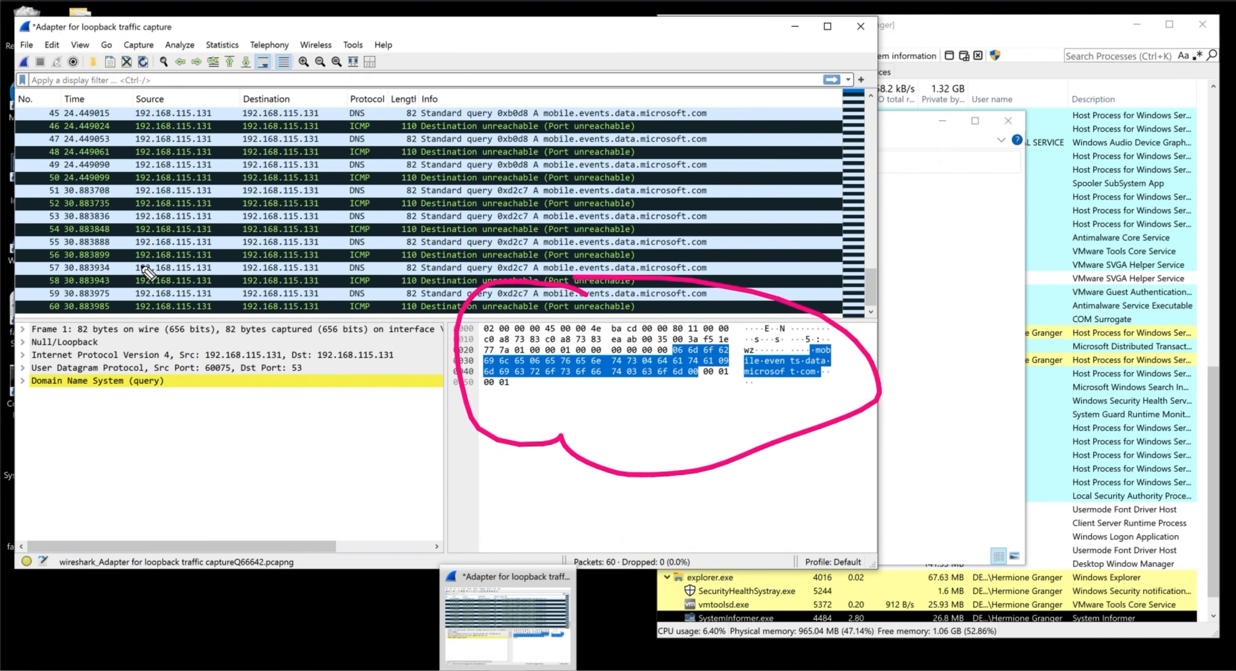
{"action": "mouse_move", "coordinate": [148, 290]}
{"action": "left_mouse_down"}
{"action": "mouse_move", "coordinate": [413, 371]}
{"action": "mouse_move", "coordinate": [144, 429]}
{"action": "mouse_move", "coordinate": [24, 350]}
{"action": "mouse_move", "coordinate": [156, 300]}
{"action": "left_mouse_up"}
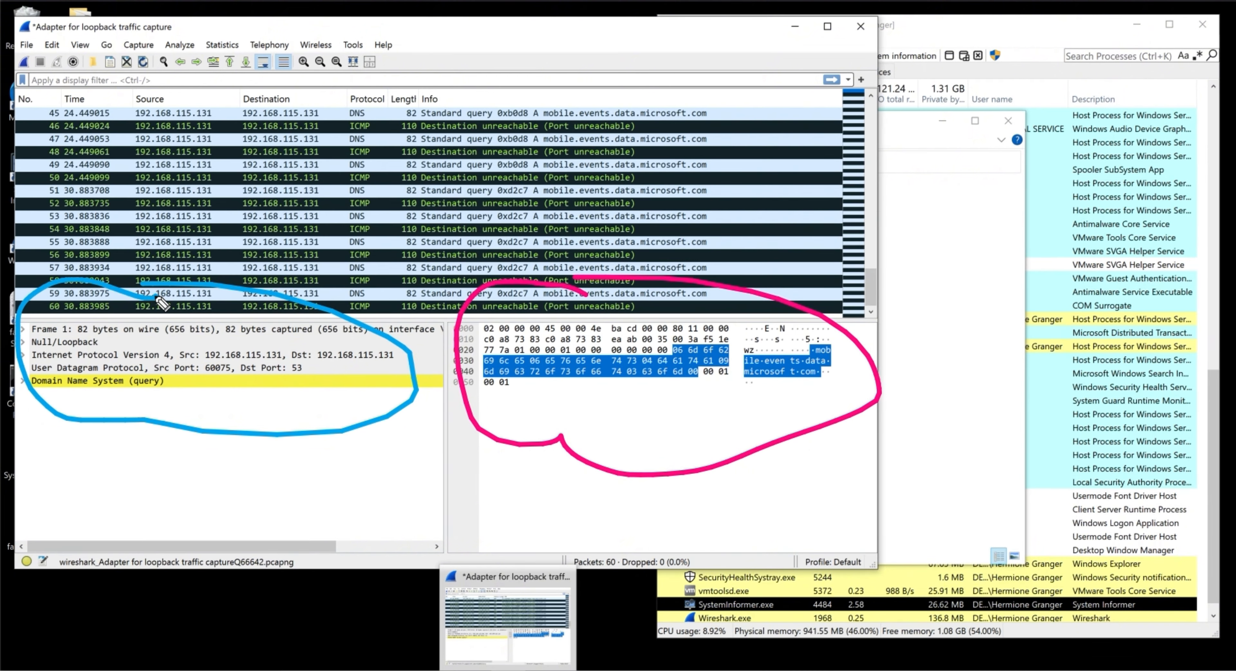
{"action": "key", "text": "e"}
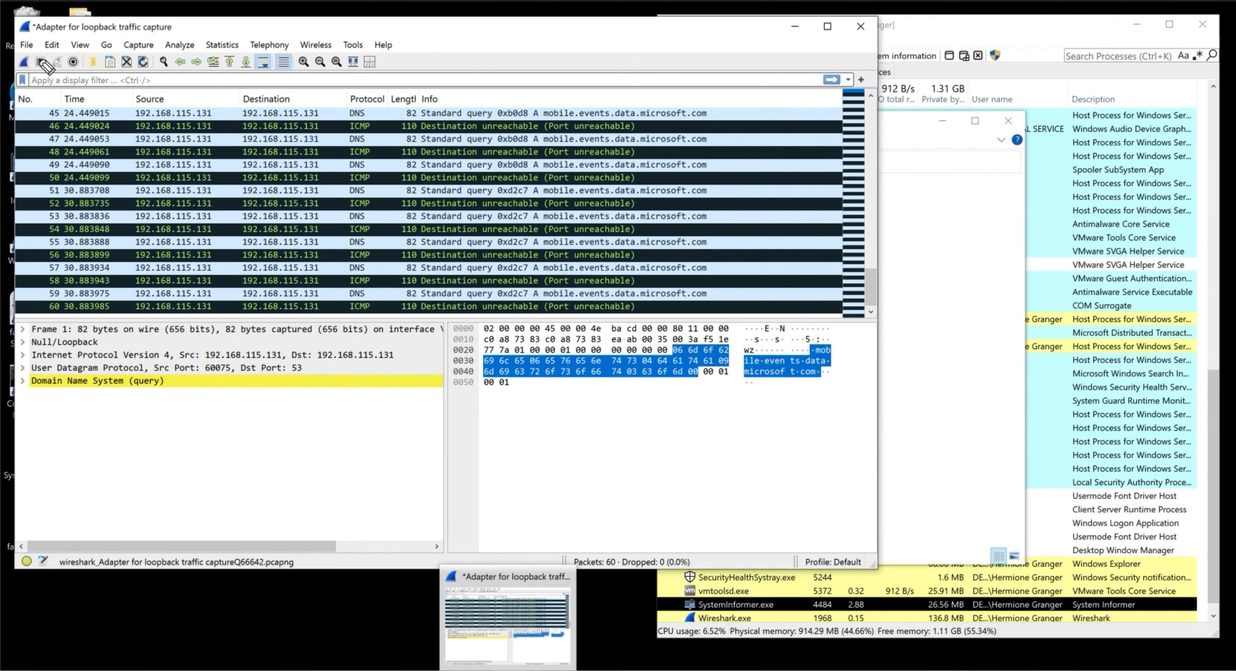
{"action": "mouse_move", "coordinate": [38, 60]}
{"action": "left_mouse_down"}
{"action": "mouse_move", "coordinate": [137, 62]}
{"action": "mouse_move", "coordinate": [82, 101]}
{"action": "mouse_move", "coordinate": [28, 61]}
{"action": "left_mouse_up"}
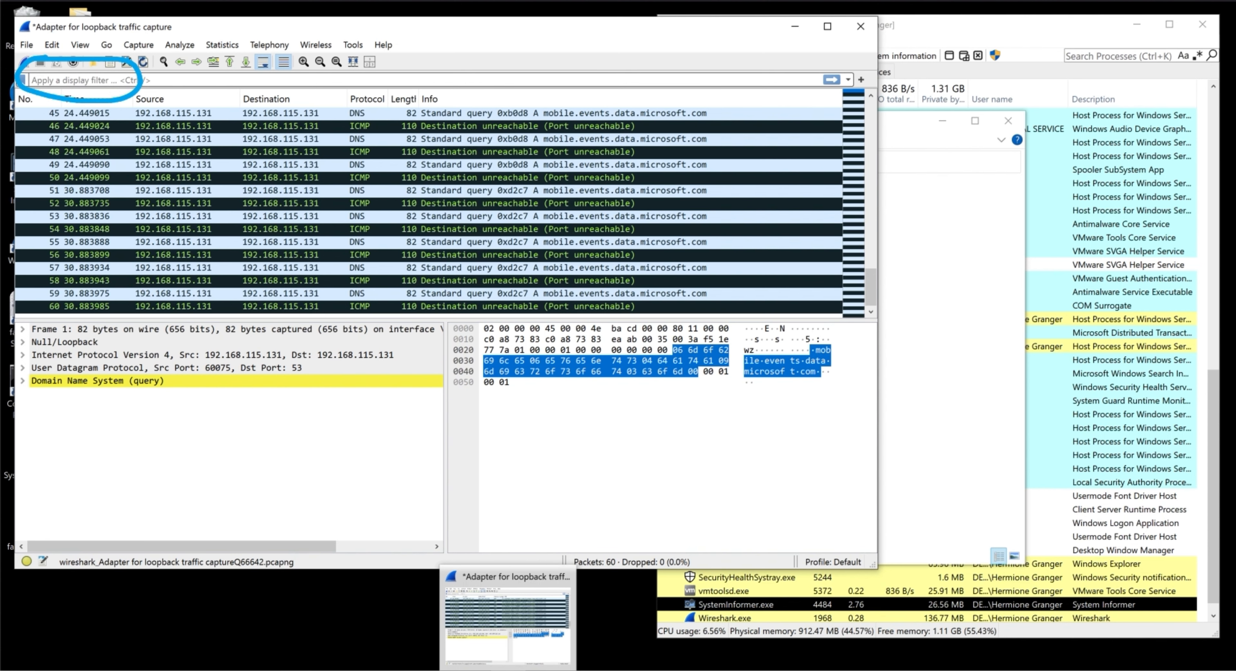
{"action": "key", "text": "Escape"}
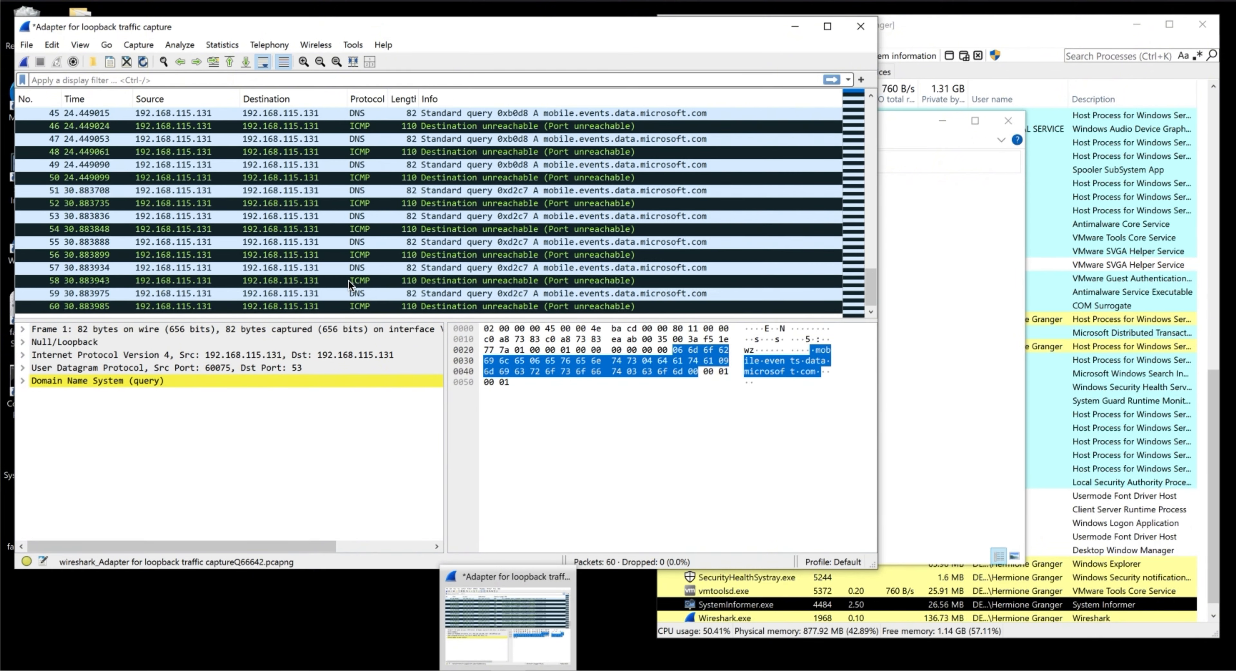
- Examine the capture's conversation statistics for IPv4, TCP and UDP
{"action": "left_click", "coordinate": [225, 48]}
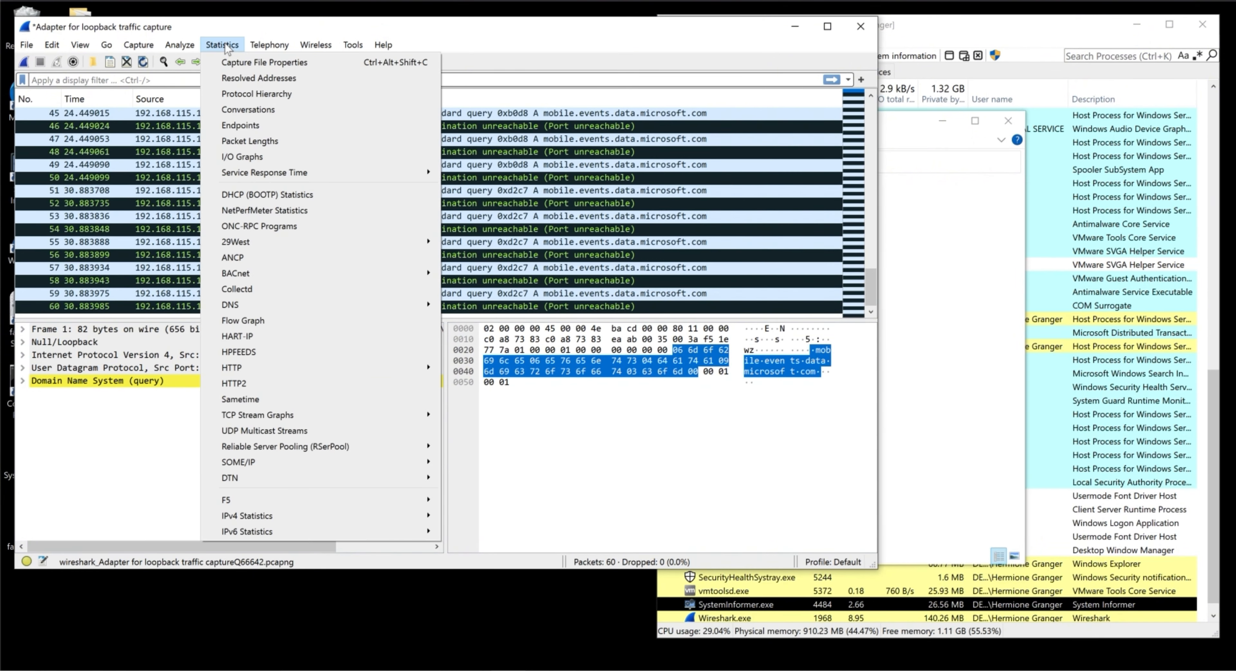
{"action": "left_click", "coordinate": [256, 115]}
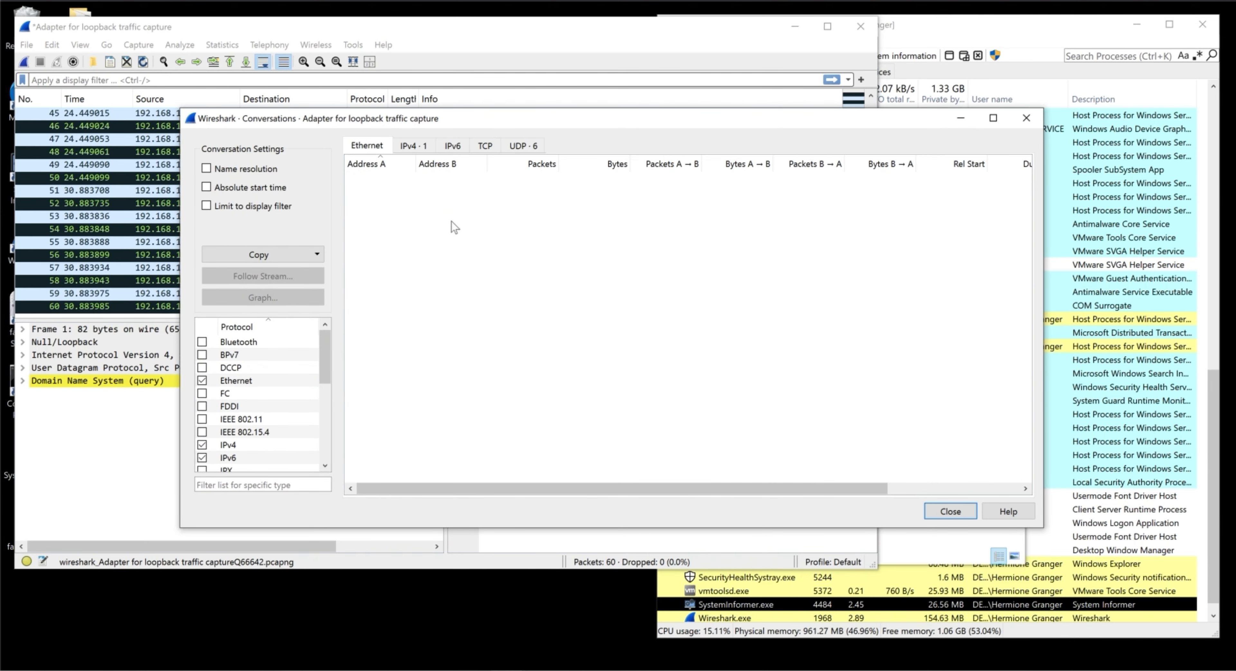
{"action": "left_click", "coordinate": [412, 145]}
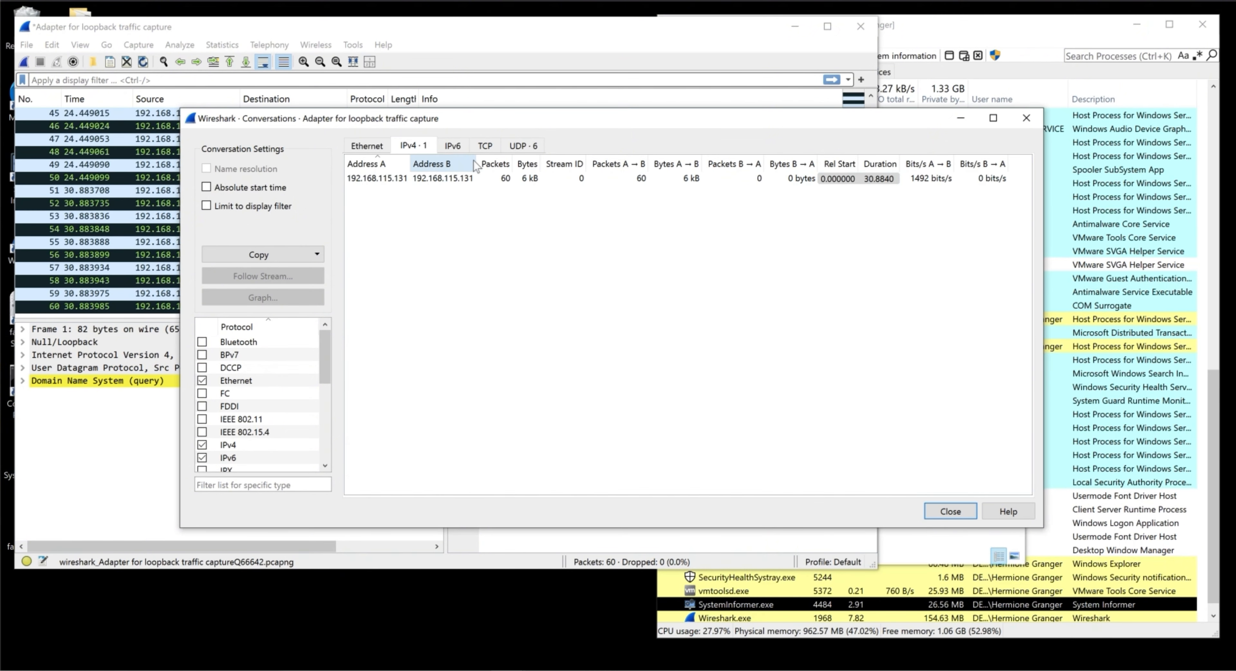
{"action": "left_click", "coordinate": [486, 147]}
{"action": "left_click", "coordinate": [519, 147]}
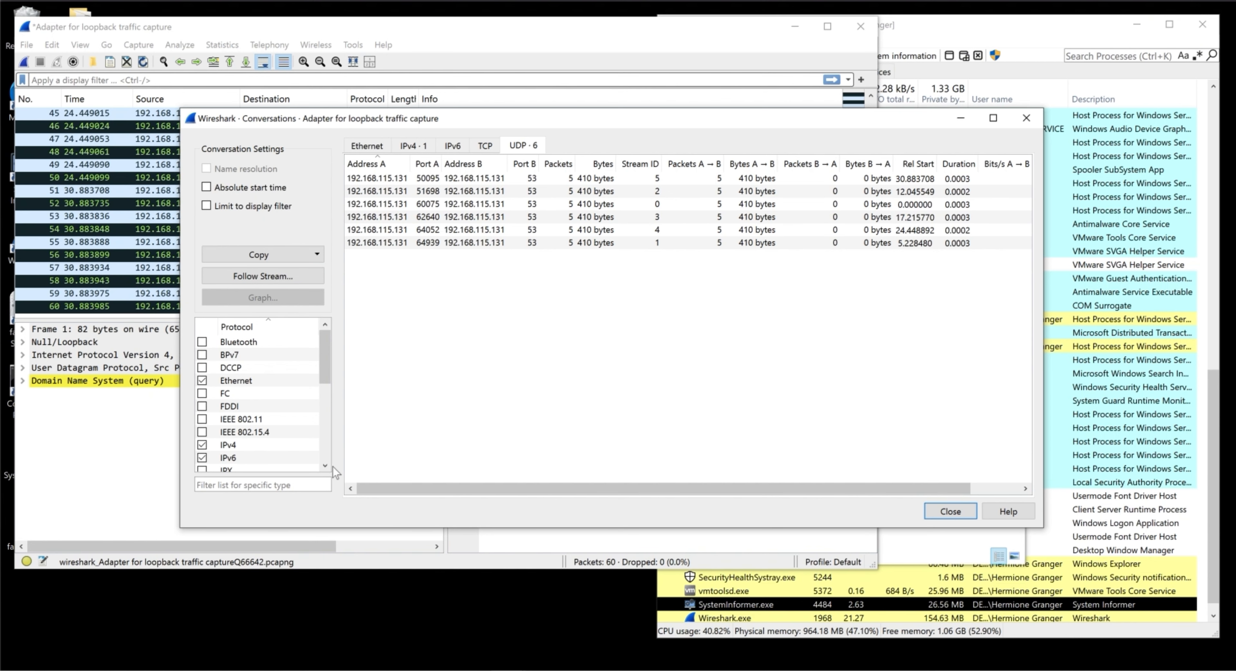
{"action": "mouse_move", "coordinate": [326, 355]}
{"action": "left_mouse_down"}
{"action": "mouse_move", "coordinate": [323, 448]}
{"action": "mouse_move", "coordinate": [329, 333]}
{"action": "left_mouse_up"}
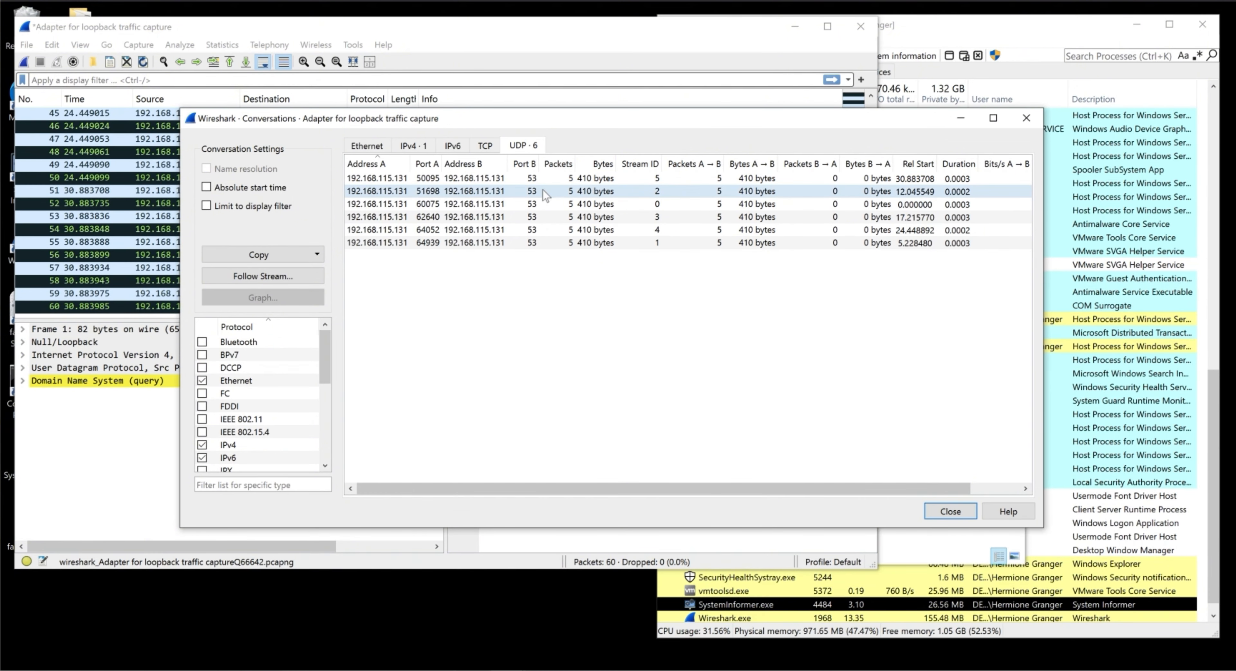
- Look through the options for filtering on the UDP conversation with port 51698, and close the Conversations window
{"action": "right_click", "coordinate": [527, 192]}
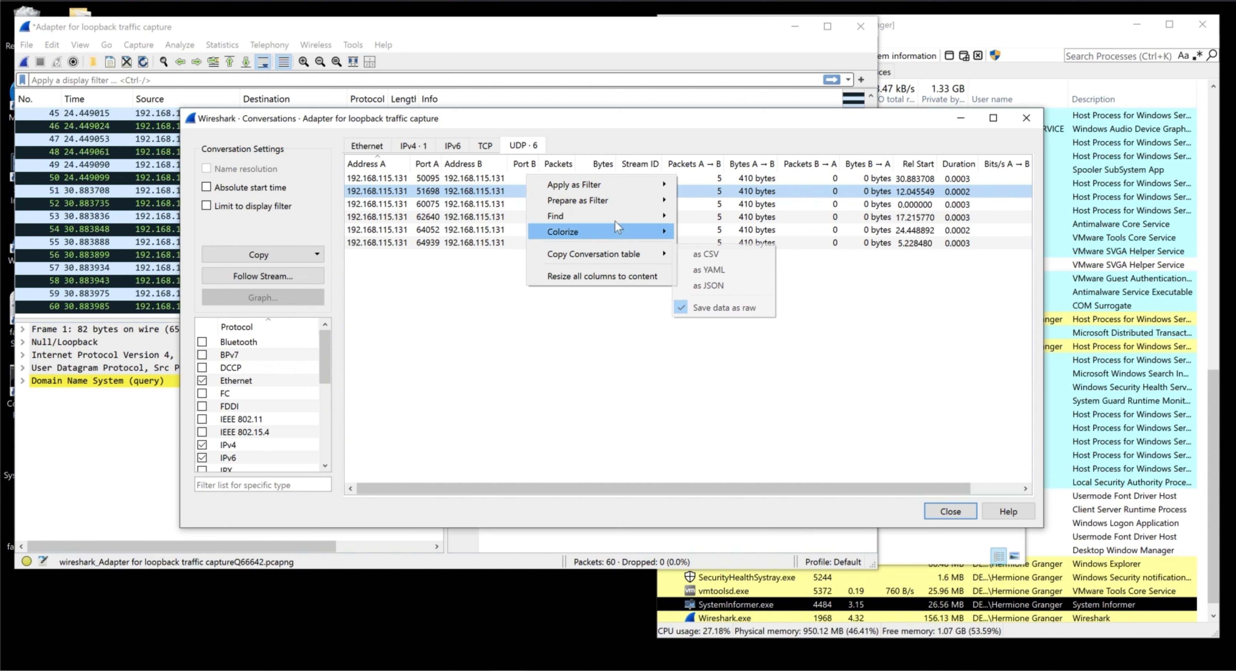
{"action": "mouse_move", "coordinate": [615, 182]}
{"action": "mouse_move", "coordinate": [720, 185]}
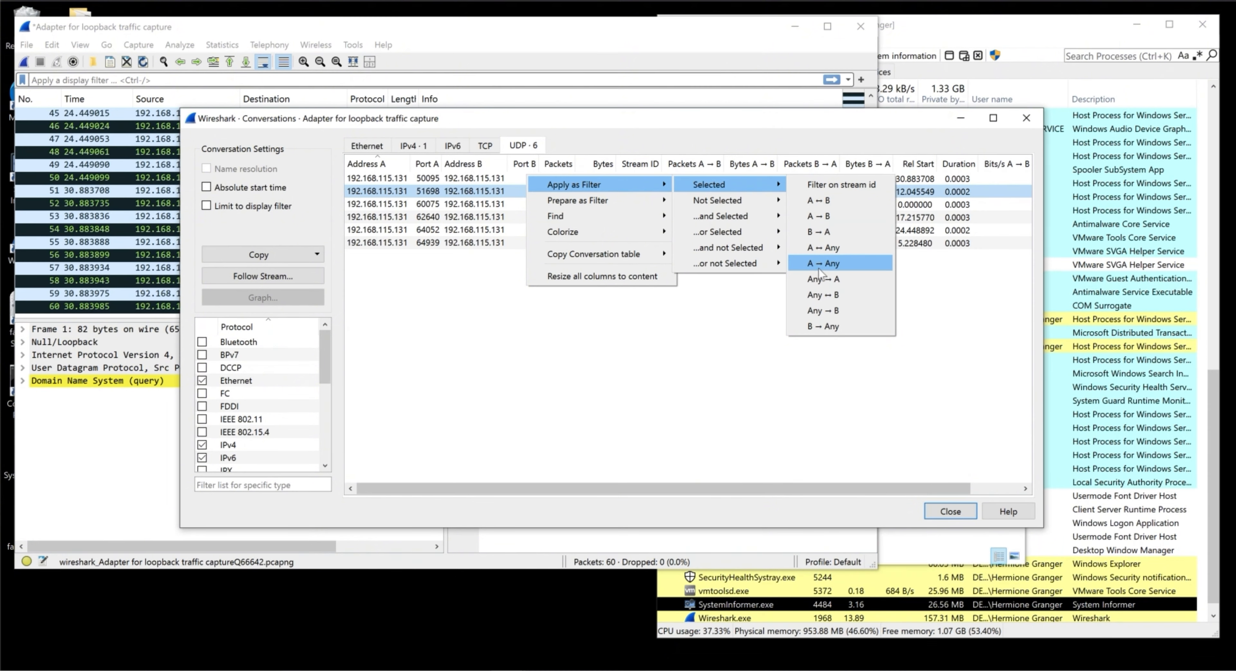
{"action": "left_click", "coordinate": [722, 358]}
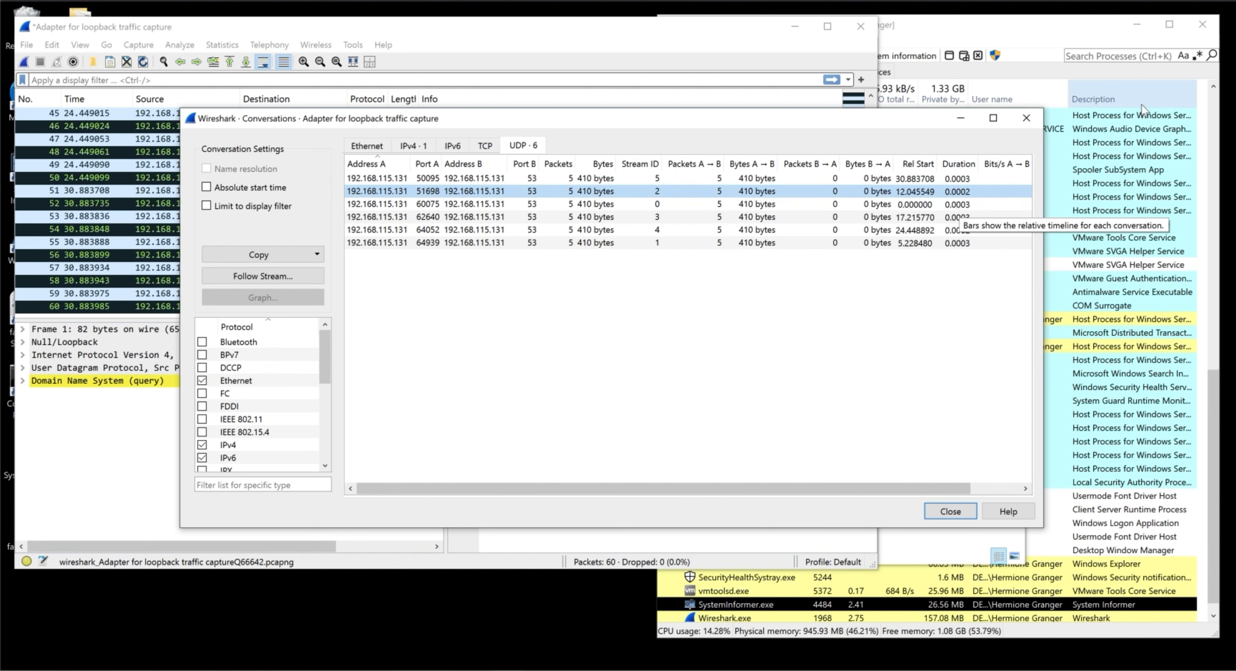
{"action": "left_click", "coordinate": [1027, 118]}
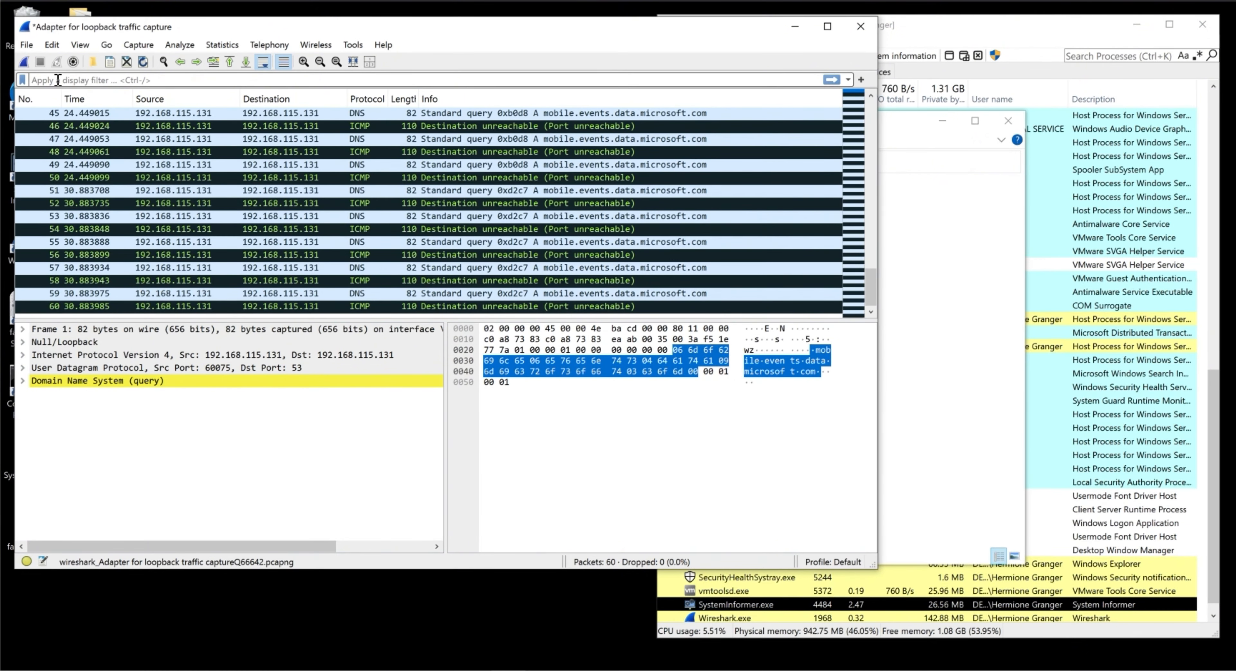
- Enter ip.addr as a display filter to view the suggested expressions, and clear it without applying
{"action": "type", "text": "i"}
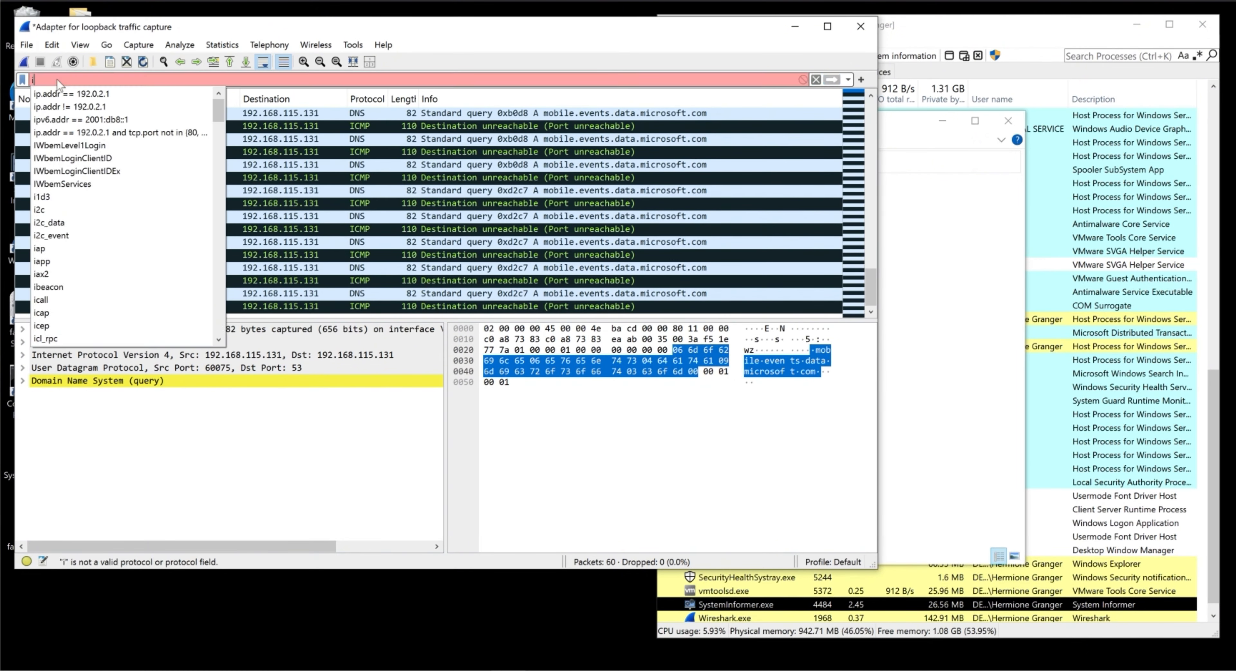
{"action": "type", "text": "p."}
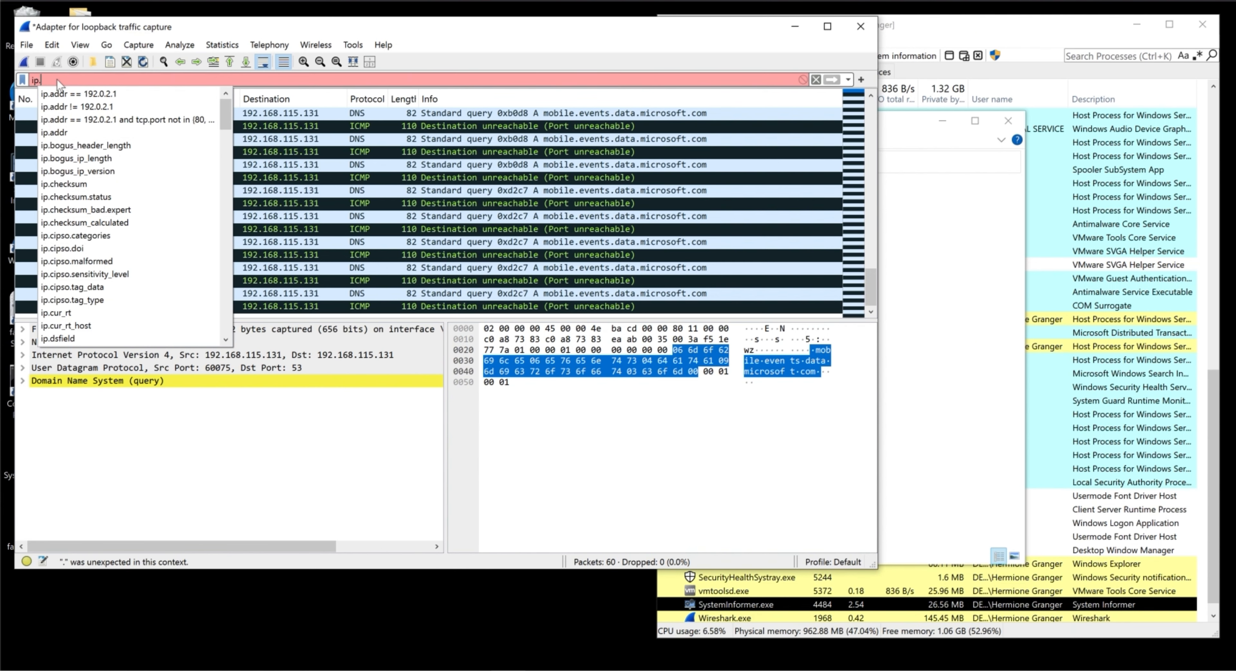
{"action": "type", "text": "a"}
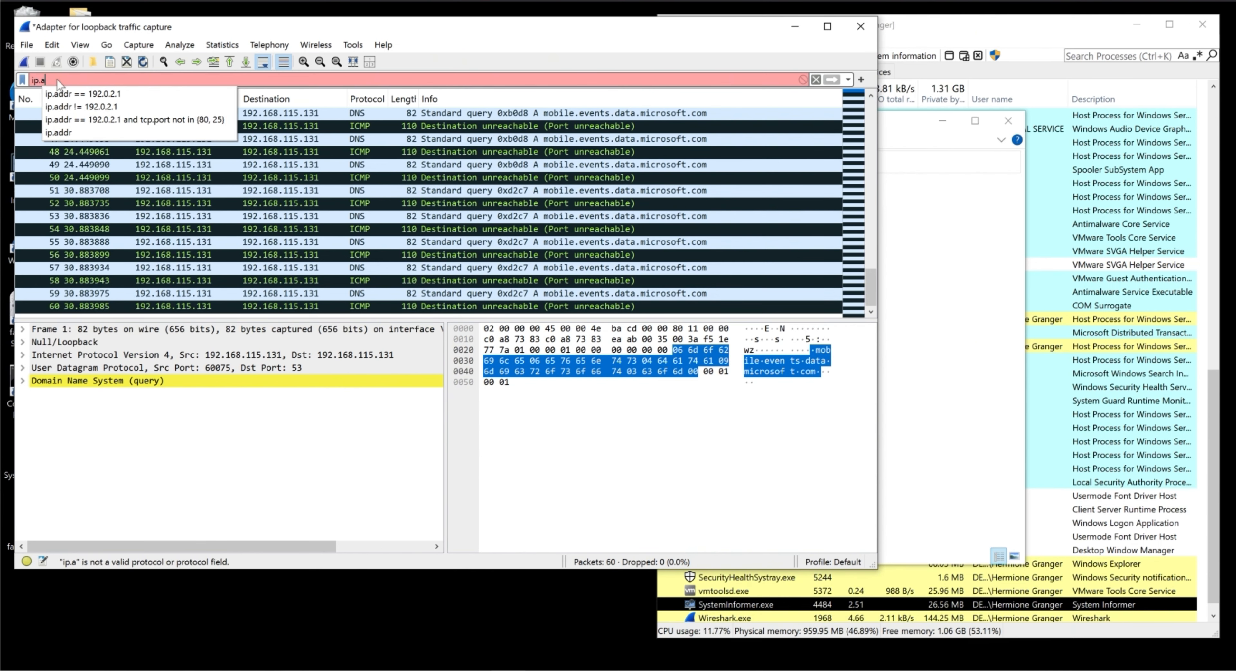
{"action": "type", "text": "ddr"}
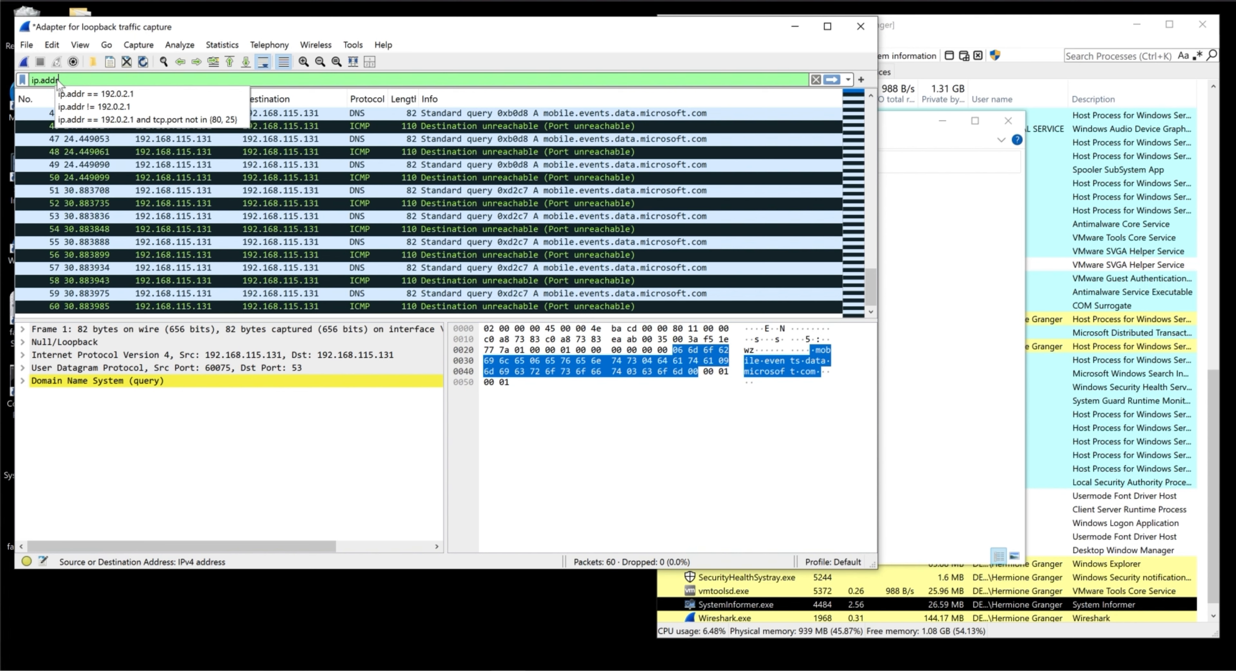
{"action": "key", "text": "BackSpace"}
{"action": "key", "text": "BackSpace"}
{"action": "key", "text": "BackSpace"}
{"action": "key", "text": "BackSpace"}
{"action": "key", "text": "BackSpace"}
{"action": "key", "text": "BackSpace"}
{"action": "key", "text": "BackSpace"}
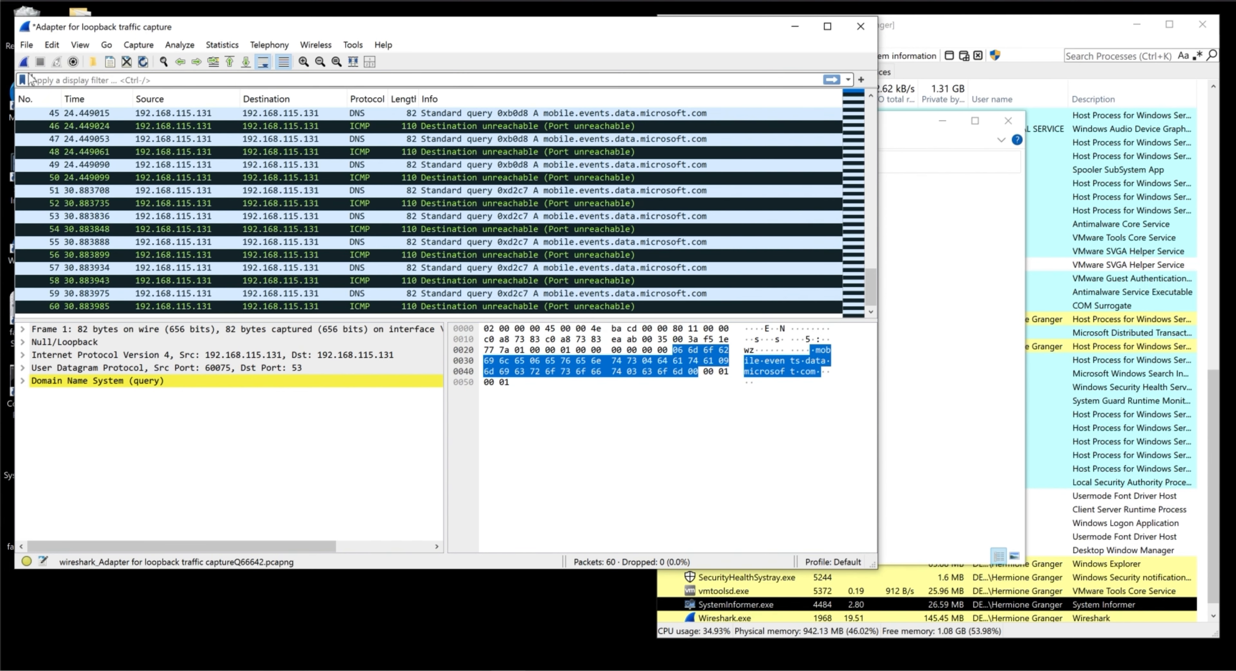
- Save the capture uncompressed as sample1 in pcapng format in the user's Desktop folder
{"action": "left_click", "coordinate": [27, 45]}
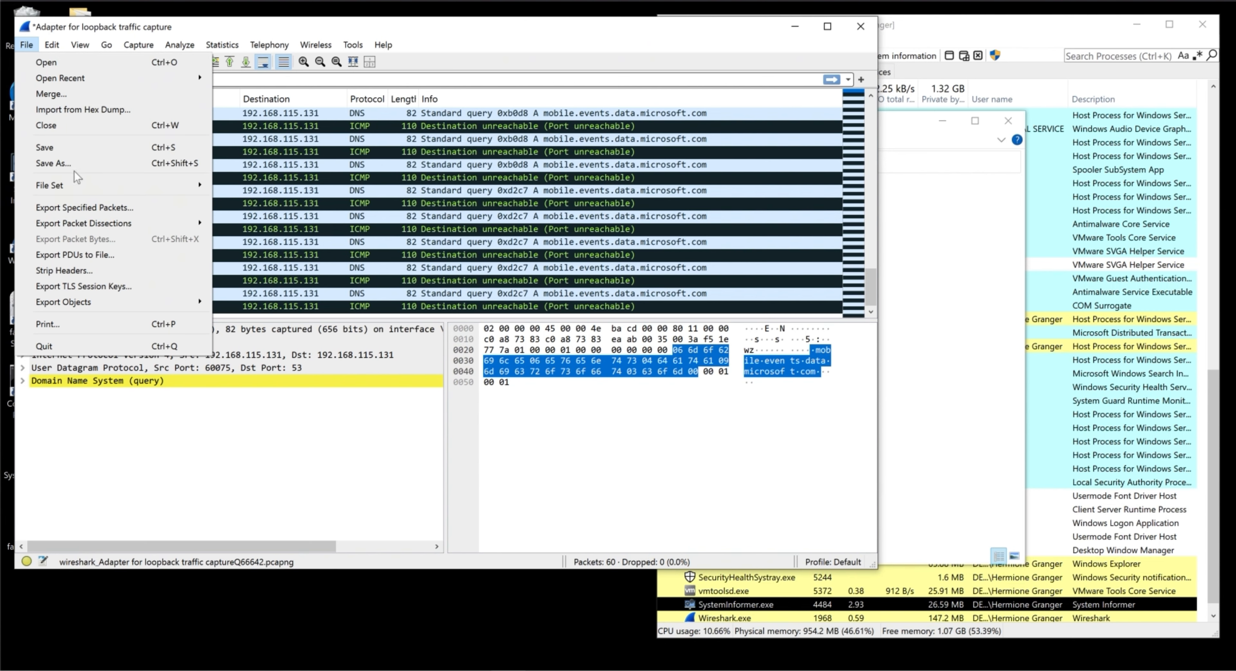
{"action": "left_click", "coordinate": [73, 161]}
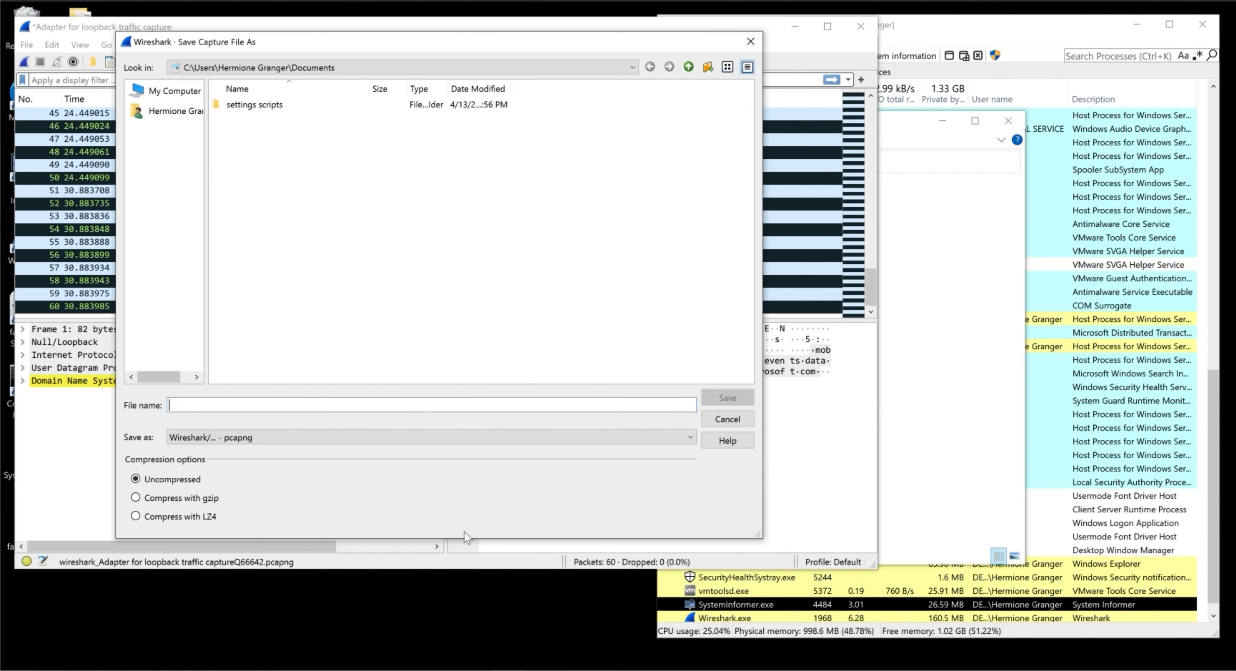
{"action": "type", "text": "sample"}
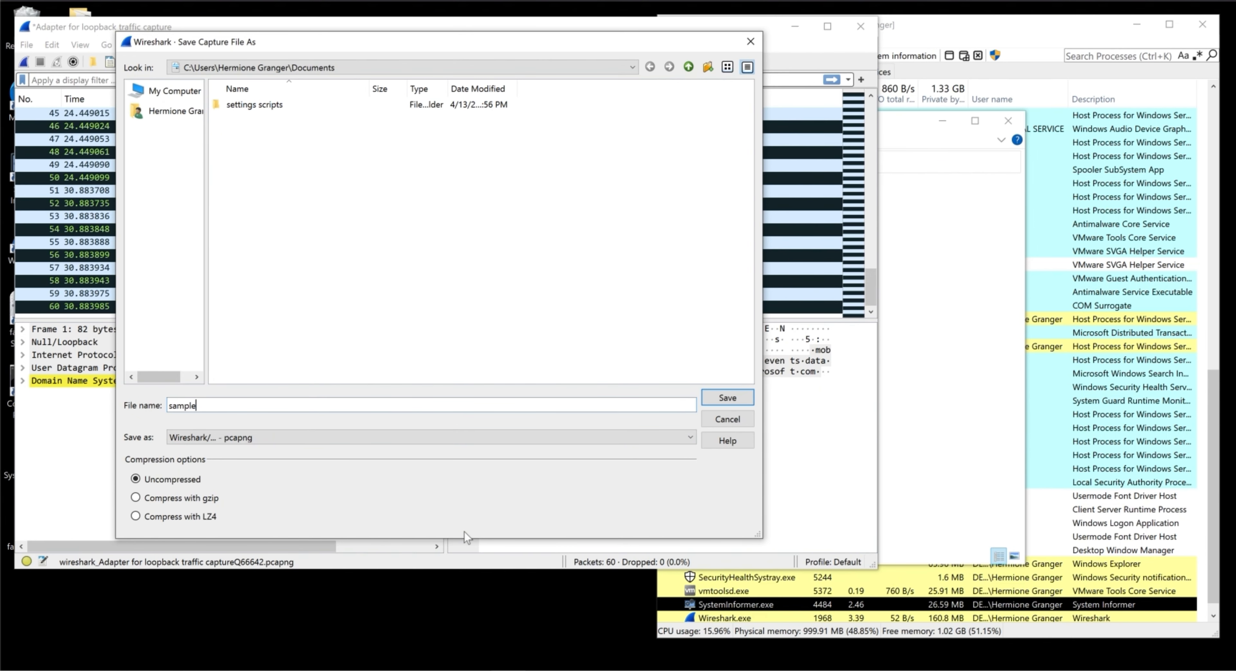
{"action": "type", "text": "1"}
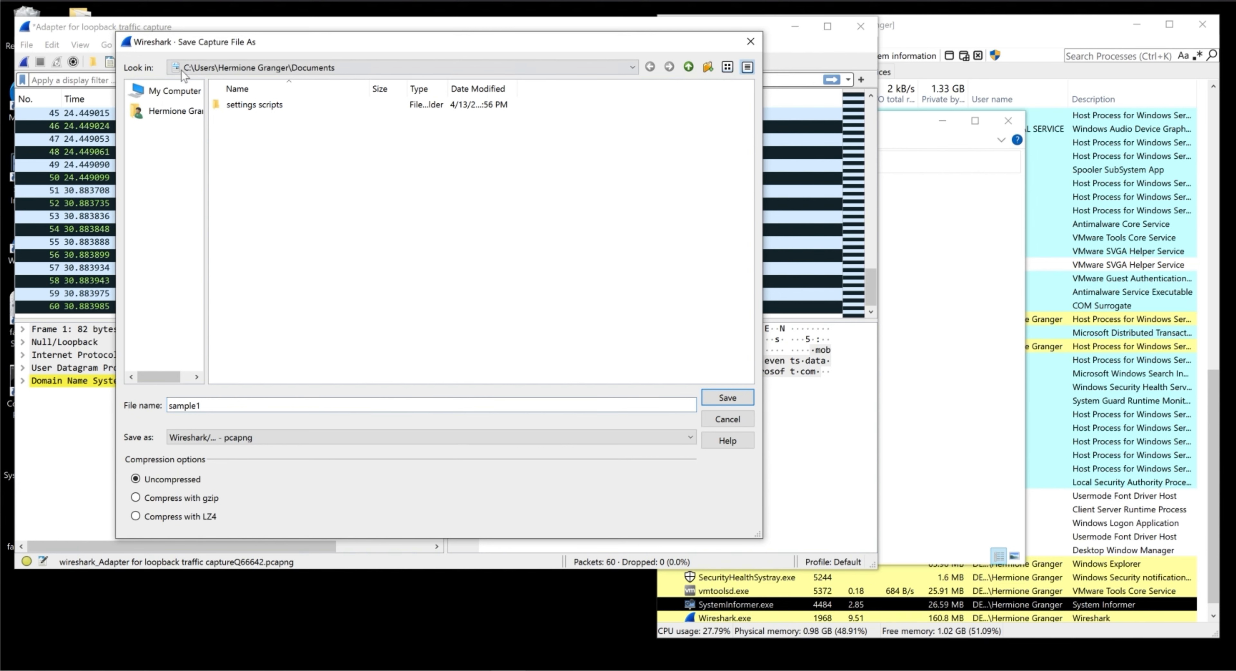
{"action": "left_click", "coordinate": [333, 71]}
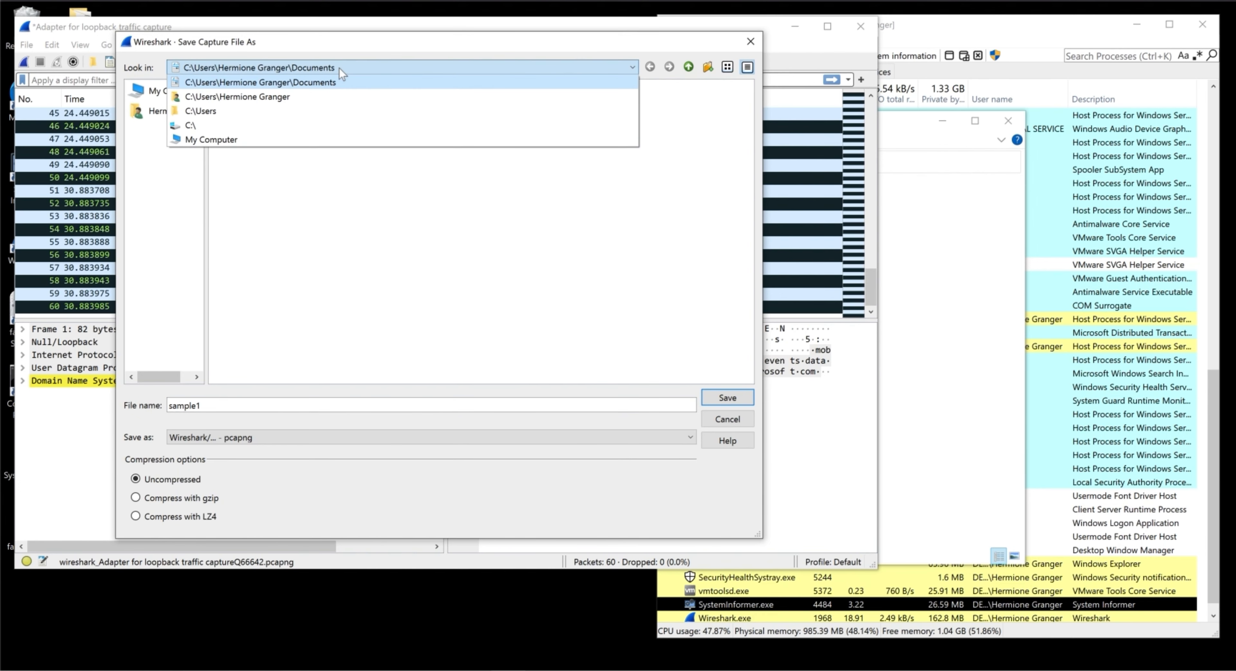
{"action": "left_click", "coordinate": [279, 98]}
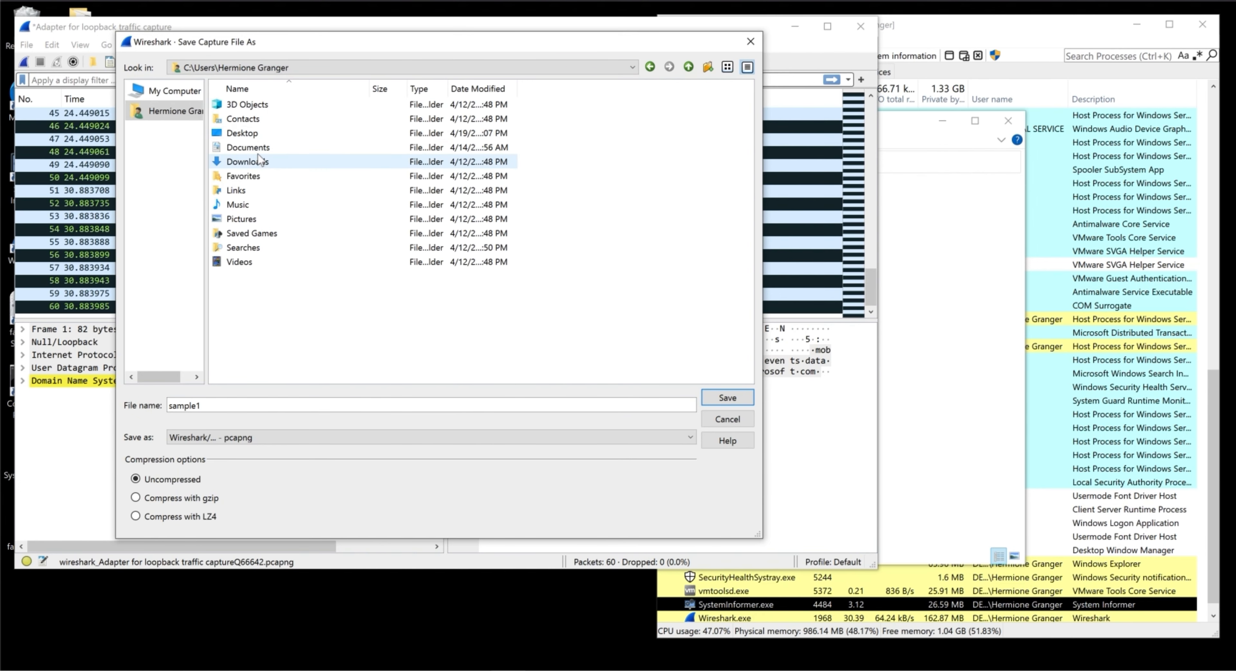
{"action": "double_click", "coordinate": [262, 137]}
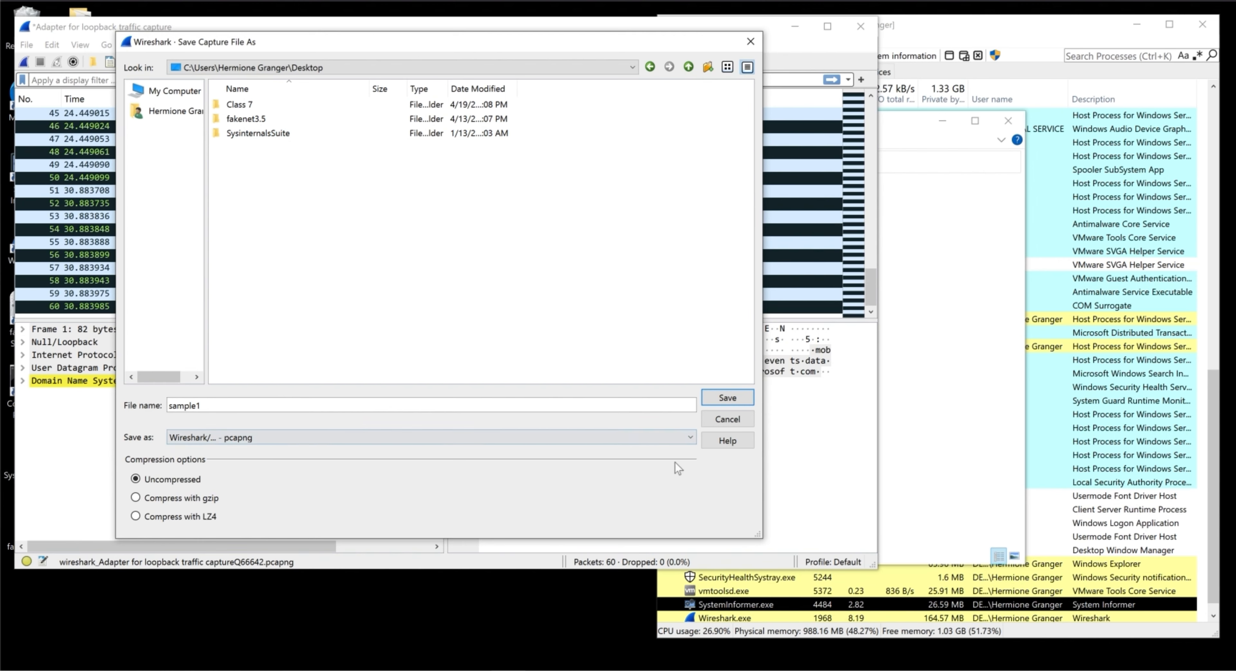
{"action": "left_click", "coordinate": [726, 397]}
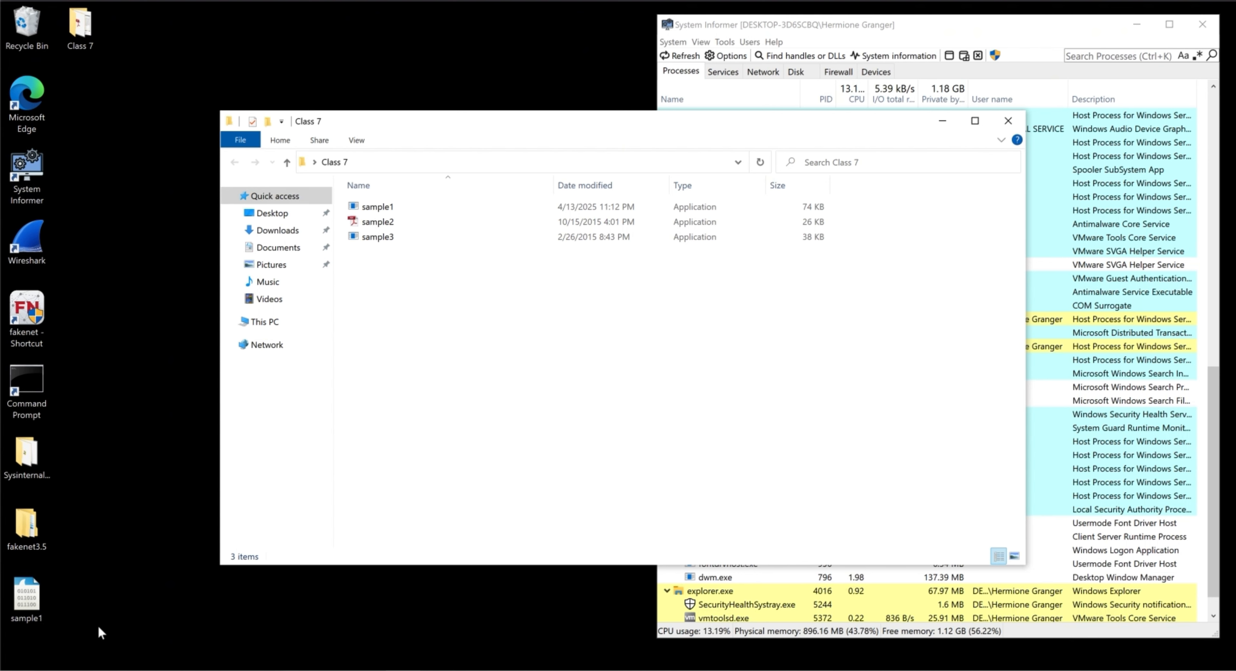
- Open the saved sample1 capture file from the desktop with Wireshark
{"action": "right_click", "coordinate": [34, 599]}
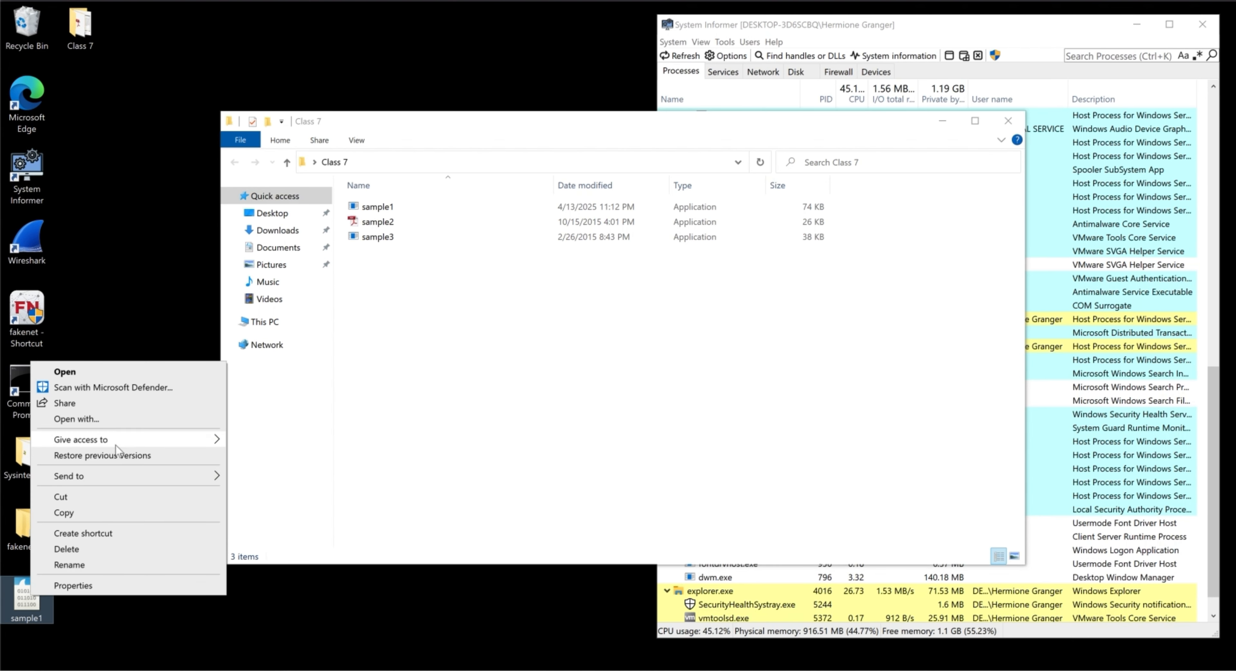
{"action": "left_click", "coordinate": [122, 420]}
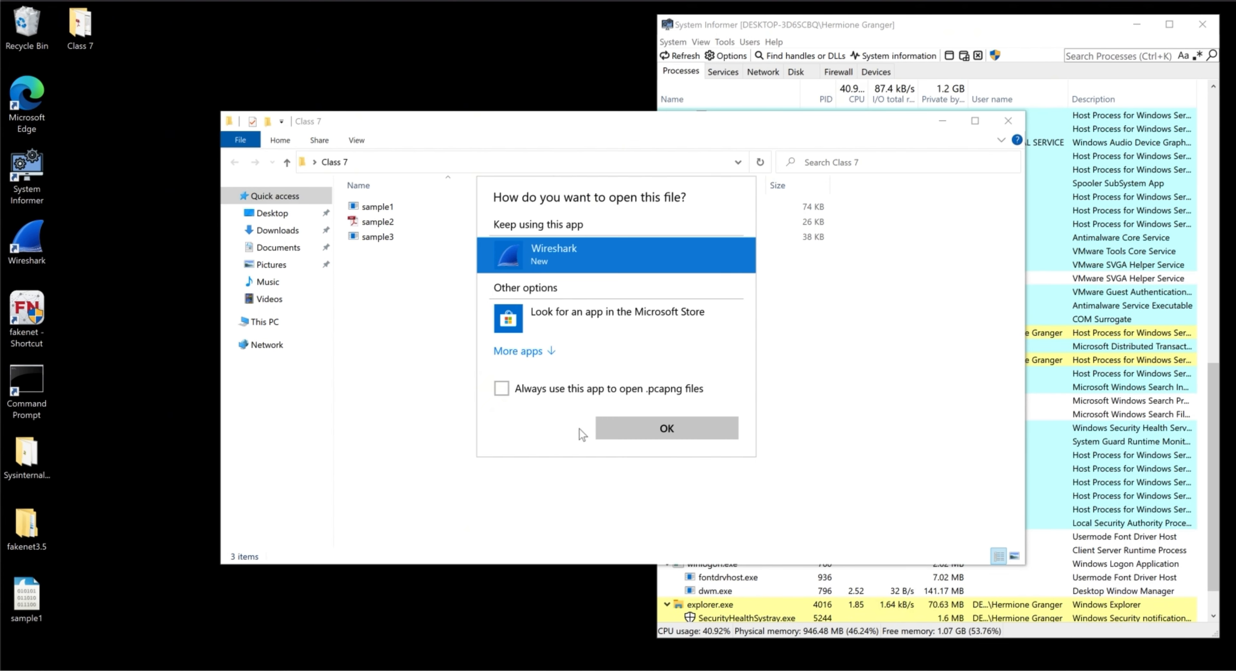
{"action": "double_click", "coordinate": [554, 257]}
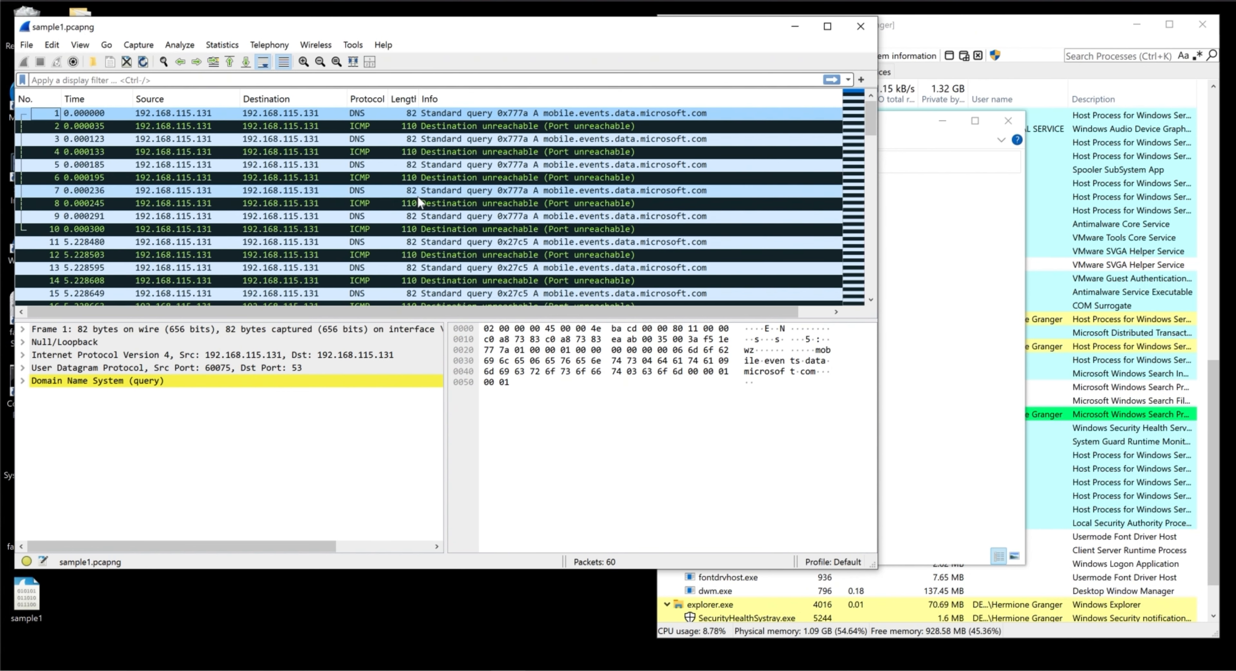
- Close the sample1 capture in Wireshark and delete its file from the desktop
{"action": "left_click", "coordinate": [861, 28]}
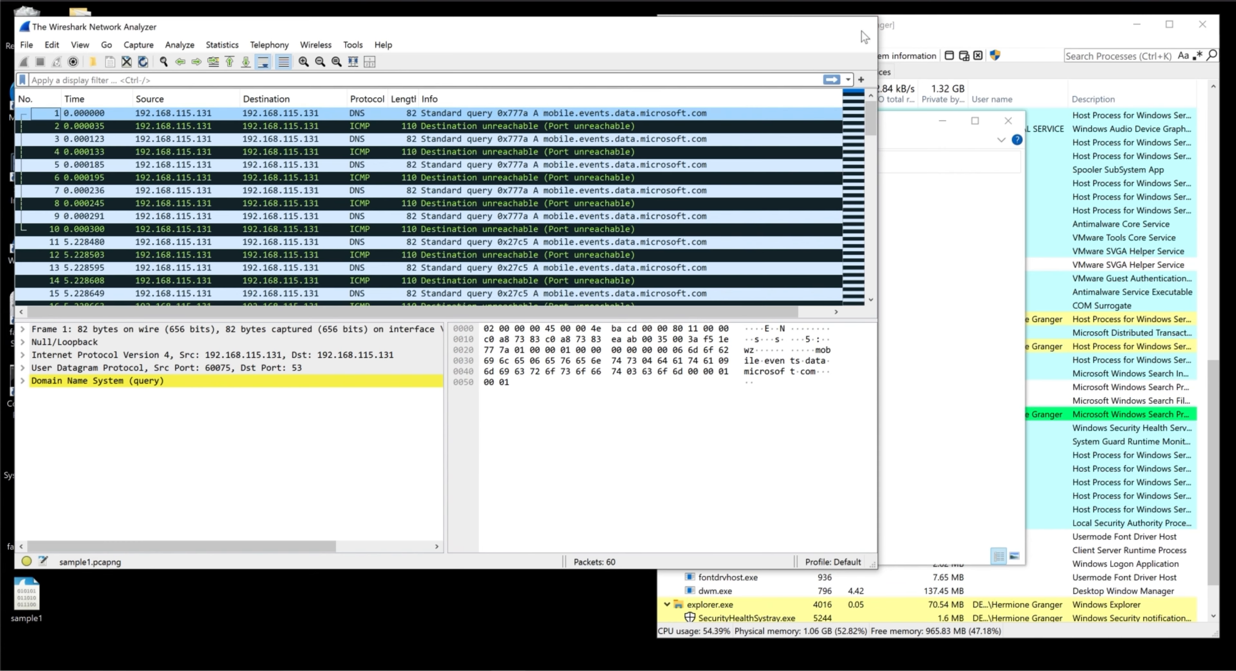
{"action": "right_click", "coordinate": [23, 603]}
{"action": "left_click", "coordinate": [69, 551]}
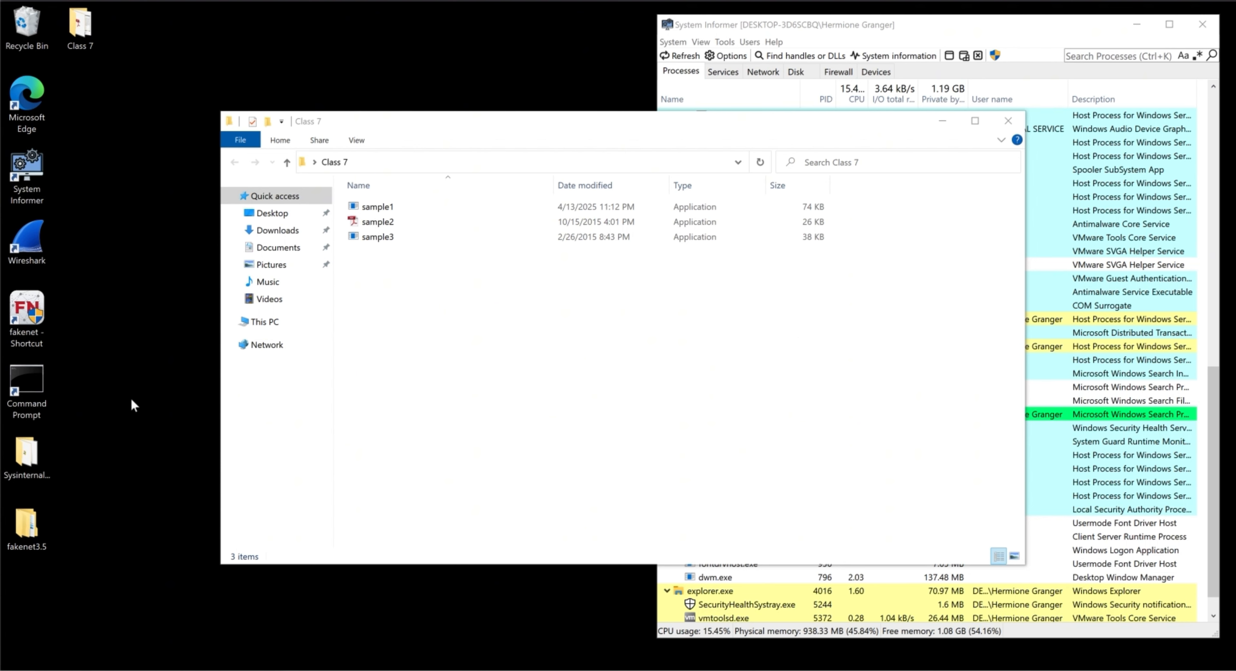
- Launch Wireshark and start a live capture on the Adapter for loopback traffic capture interface
{"action": "left_click", "coordinate": [40, 238]}
{"action": "double_click", "coordinate": [40, 238]}
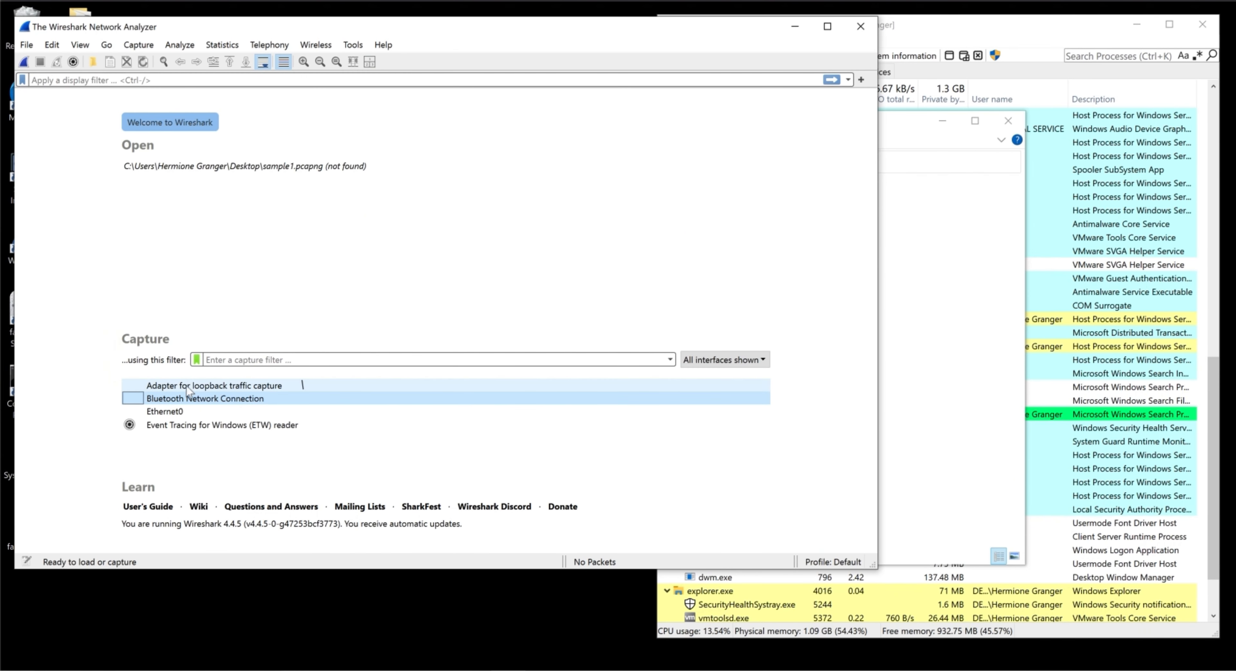
{"action": "double_click", "coordinate": [216, 386]}
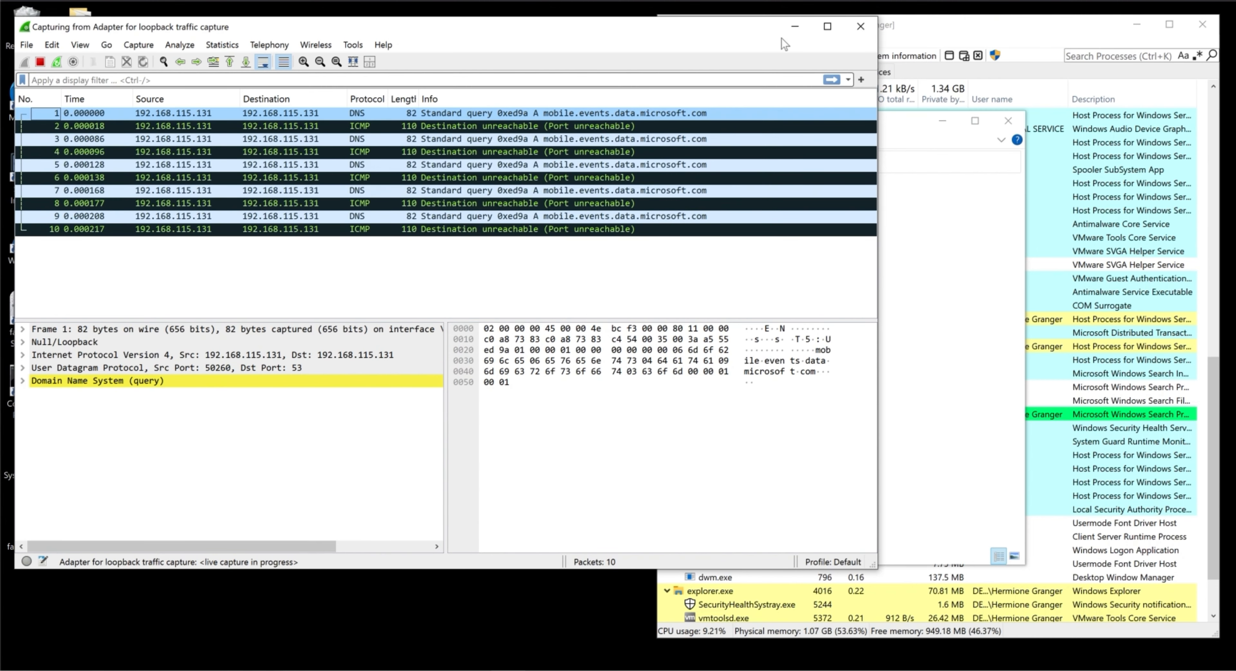
- With the capture running in the background, run sample1 from the Class 7 folder, and return to Wireshark to look through the live packets
{"action": "left_click", "coordinate": [801, 27]}
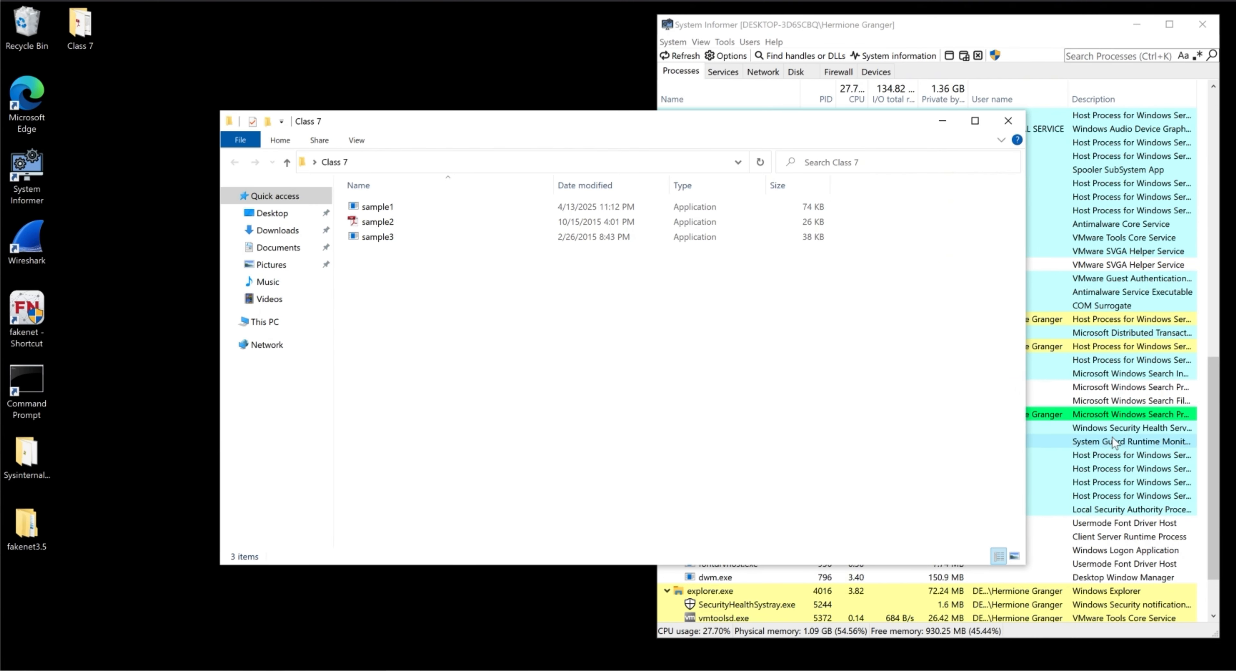
{"action": "double_click", "coordinate": [378, 208]}
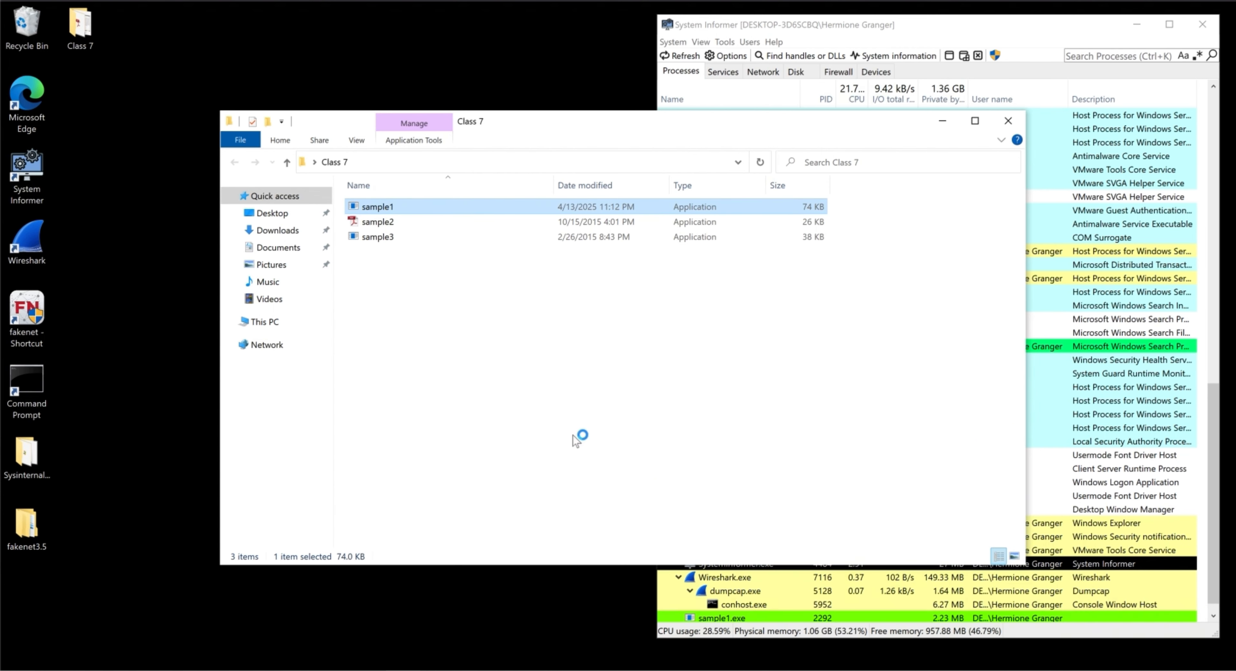
{"action": "mouse_move", "coordinate": [718, 618]}
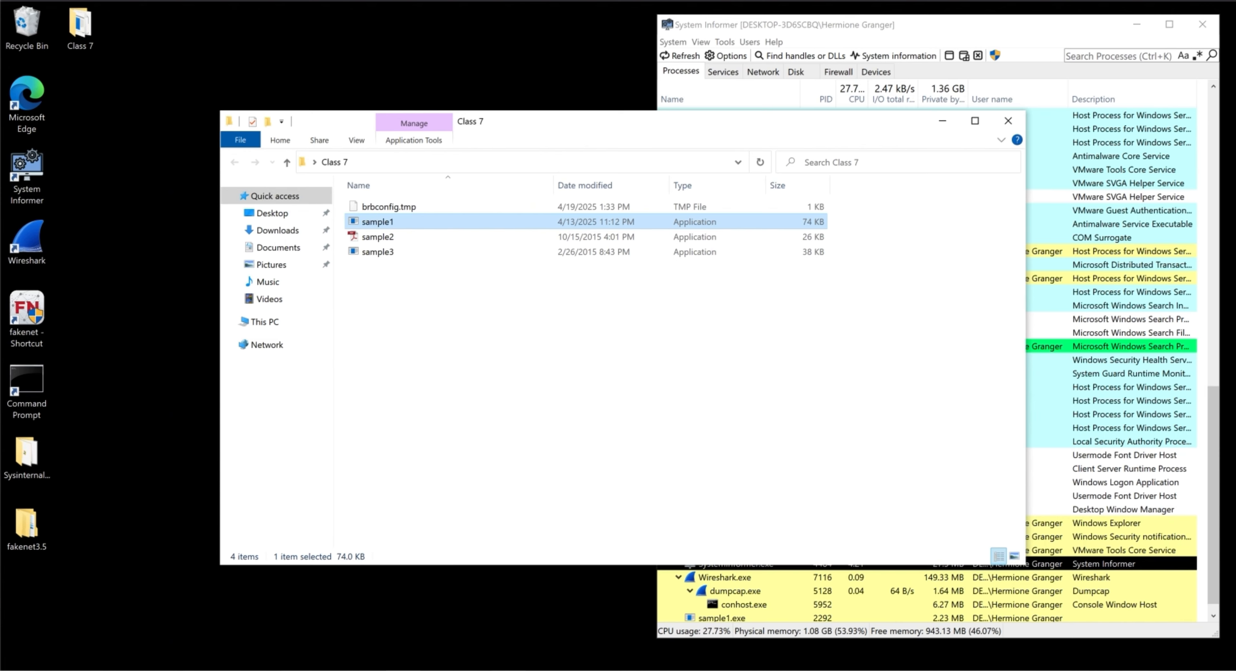
{"action": "mouse_move", "coordinate": [508, 669]}
{"action": "left_click", "coordinate": [509, 623]}
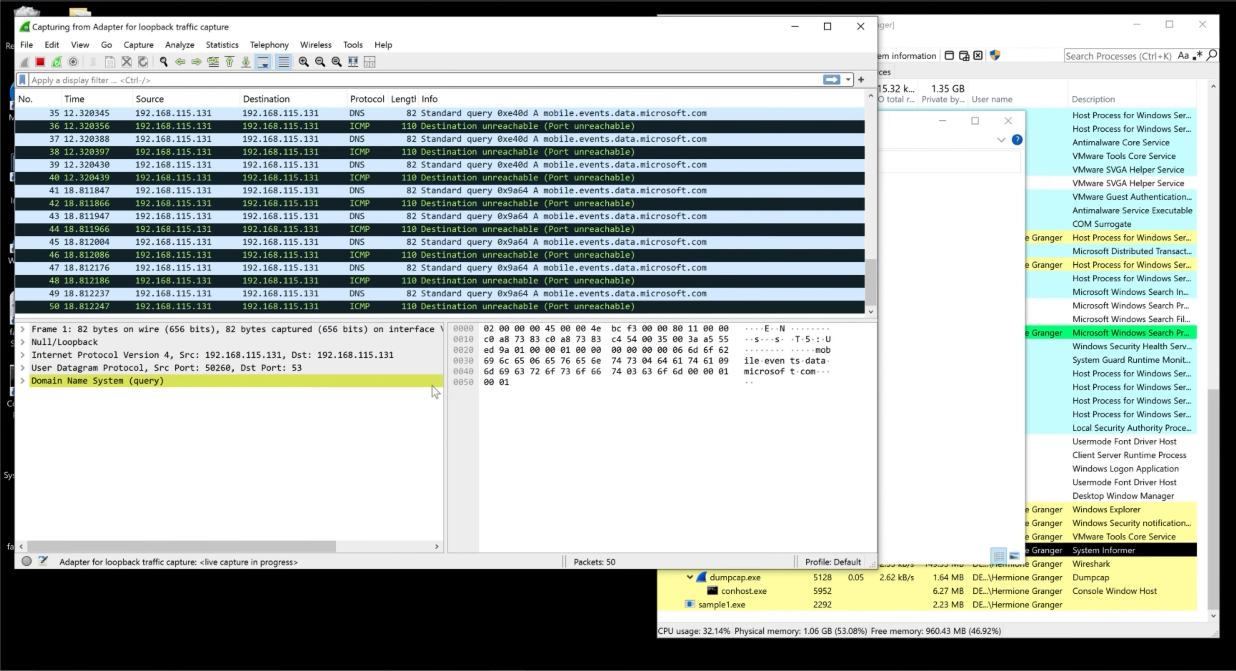
{"action": "scroll", "coordinate": [417, 230], "scroll_direction": "up", "scroll_amount": 10}
{"action": "scroll", "coordinate": [418, 230], "scroll_direction": "down", "scroll_amount": 5}
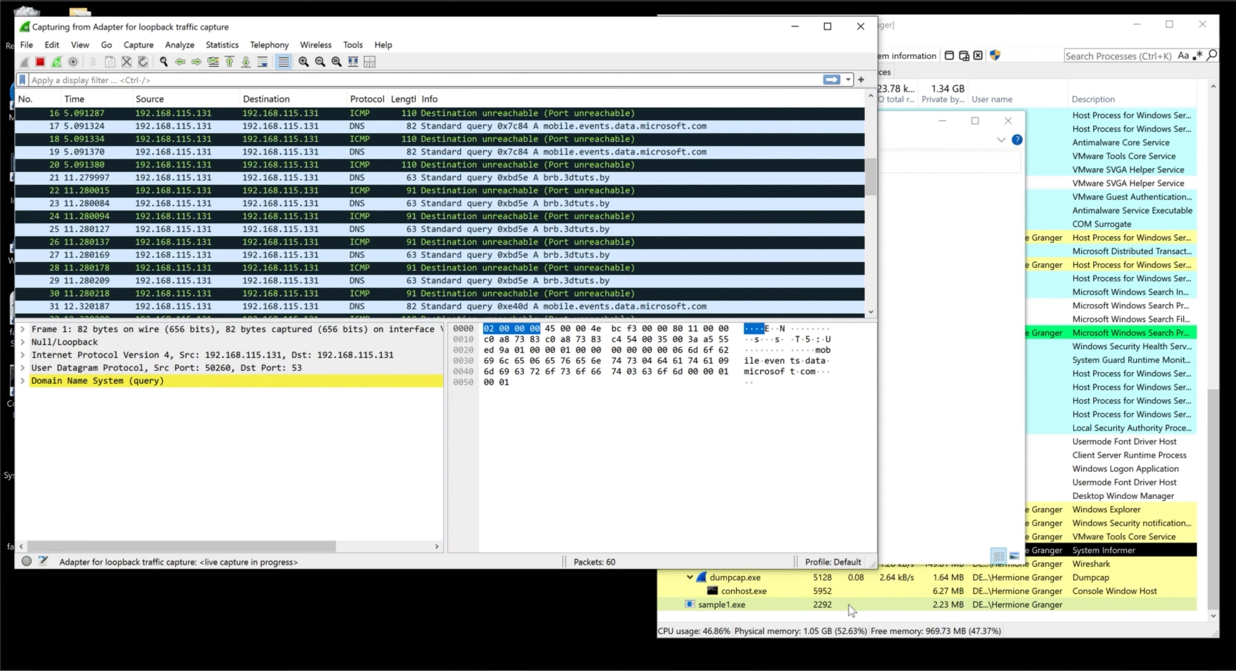
- Terminate the sample1.exe process in System Informer
{"action": "left_click", "coordinate": [772, 606]}
{"action": "right_click", "coordinate": [770, 606]}
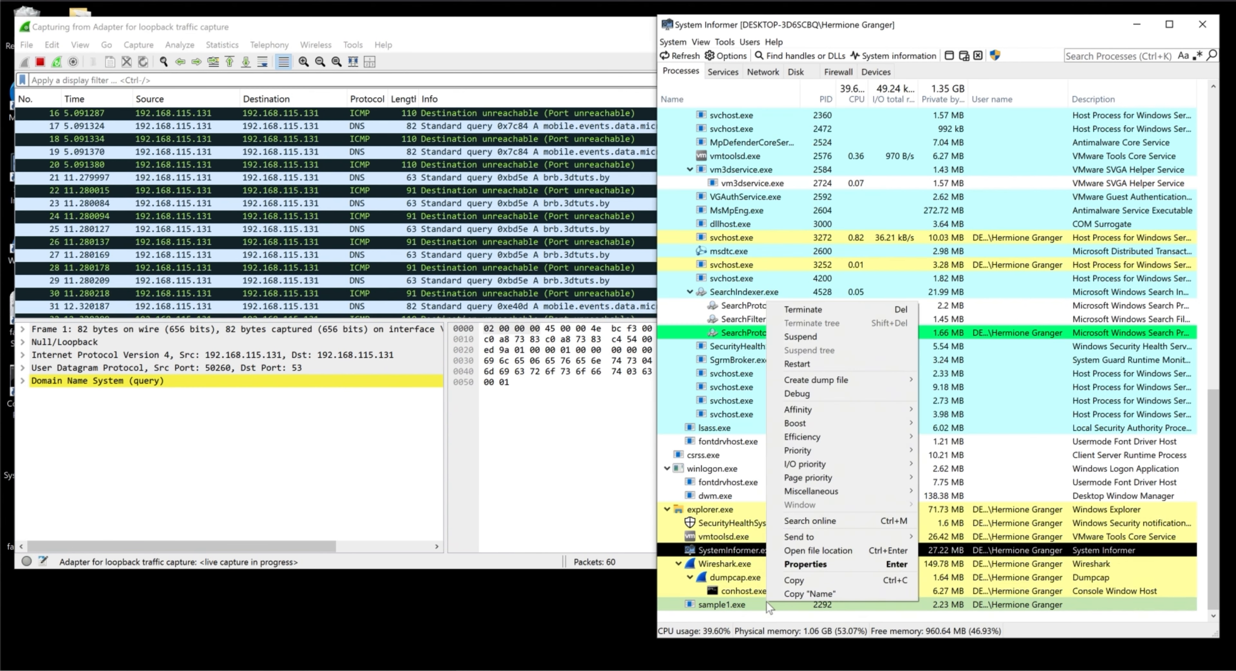
{"action": "left_click", "coordinate": [818, 307]}
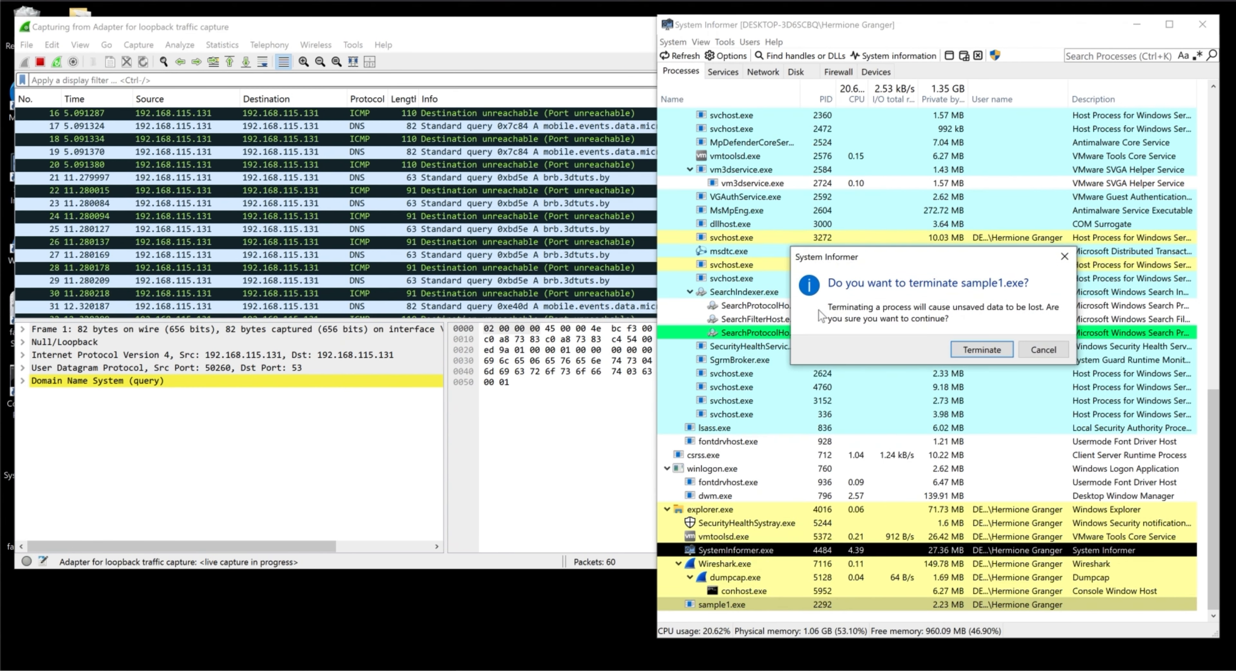
{"action": "left_click", "coordinate": [979, 350]}
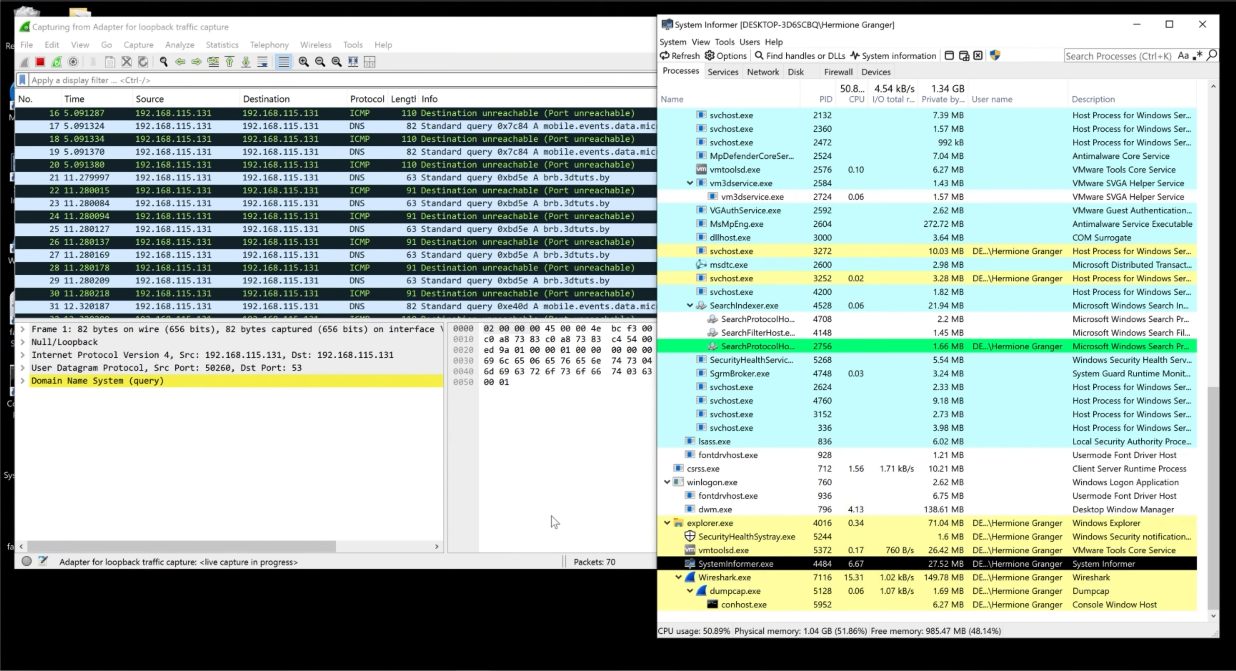
- Stop the loopback capture in Wireshark and look through the captured DNS and ICMP packets
{"action": "left_click", "coordinate": [553, 518]}
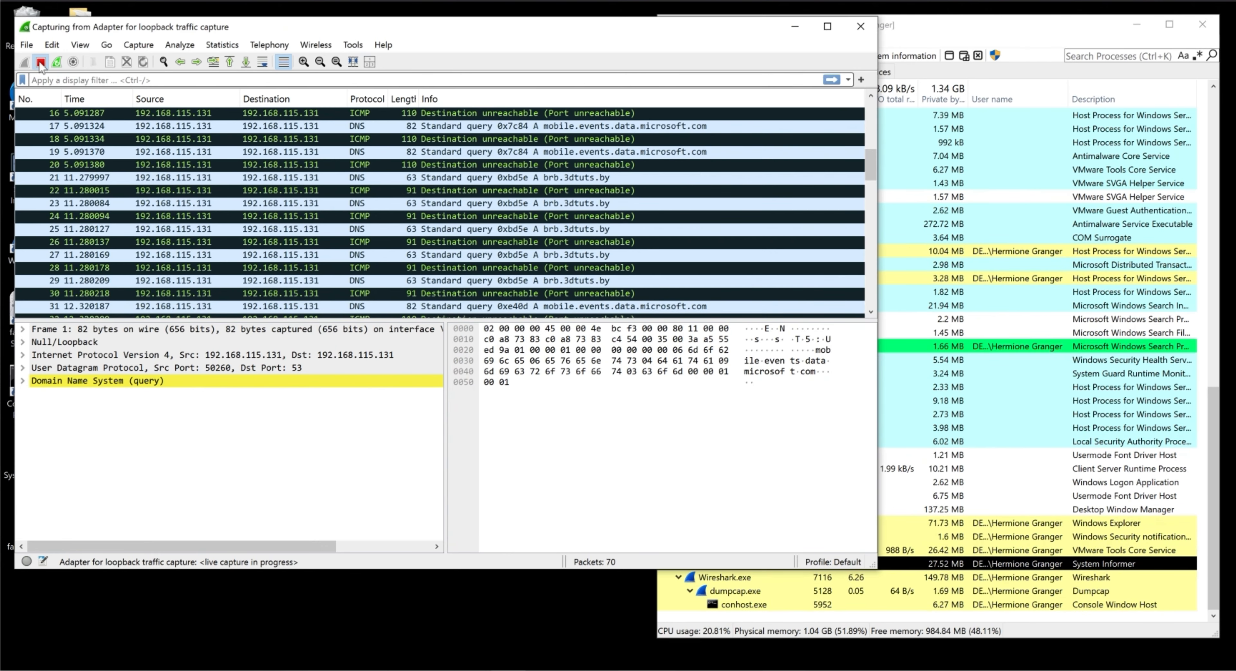
{"action": "left_click", "coordinate": [41, 62]}
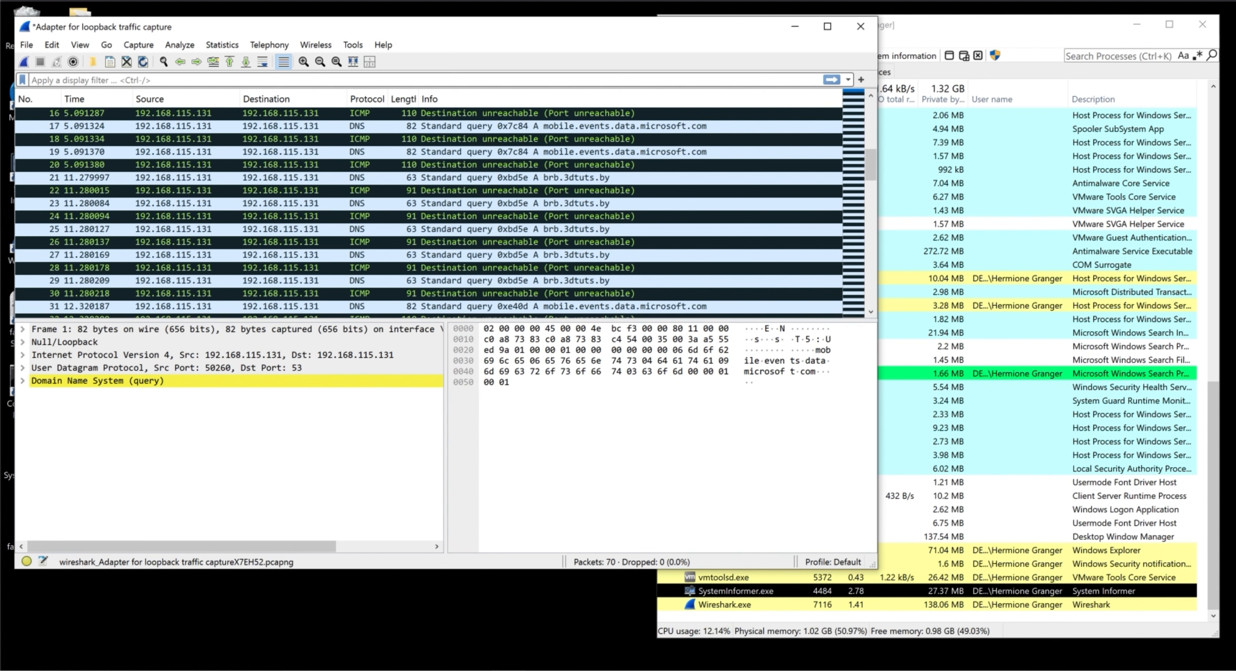
{"action": "mouse_move", "coordinate": [591, 526]}
{"action": "left_mouse_down"}
{"action": "mouse_move", "coordinate": [497, 565]}
{"action": "mouse_move", "coordinate": [625, 532]}
{"action": "left_mouse_up"}
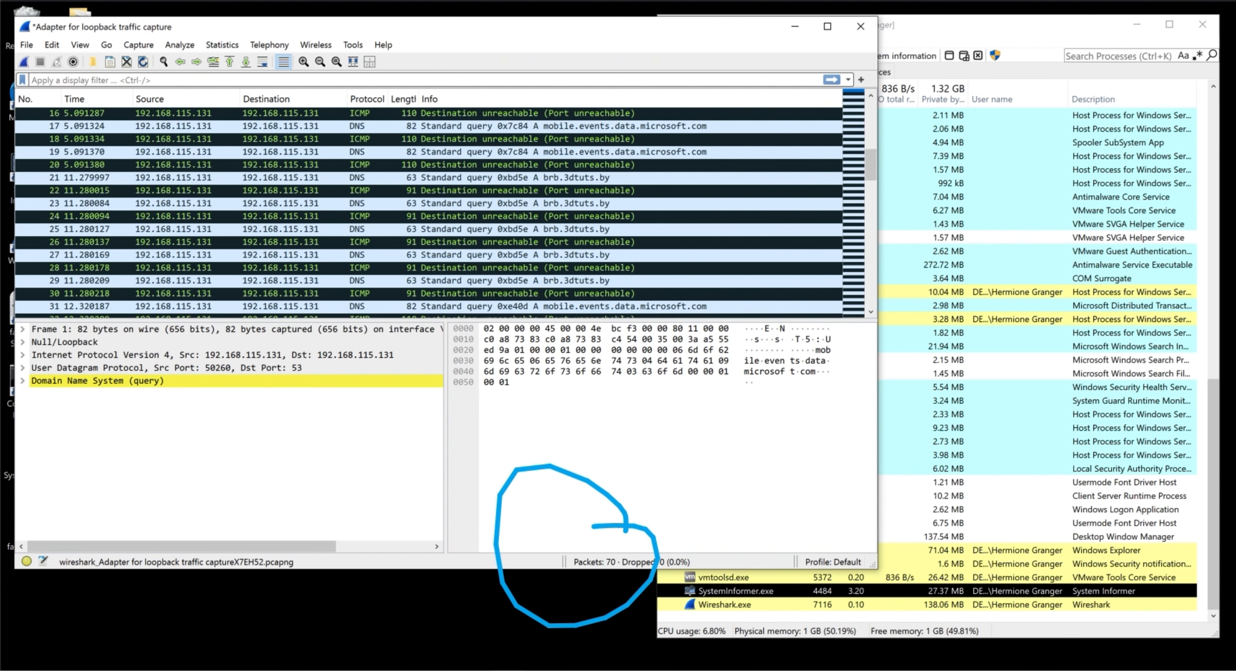
{"action": "key", "text": "Escape"}
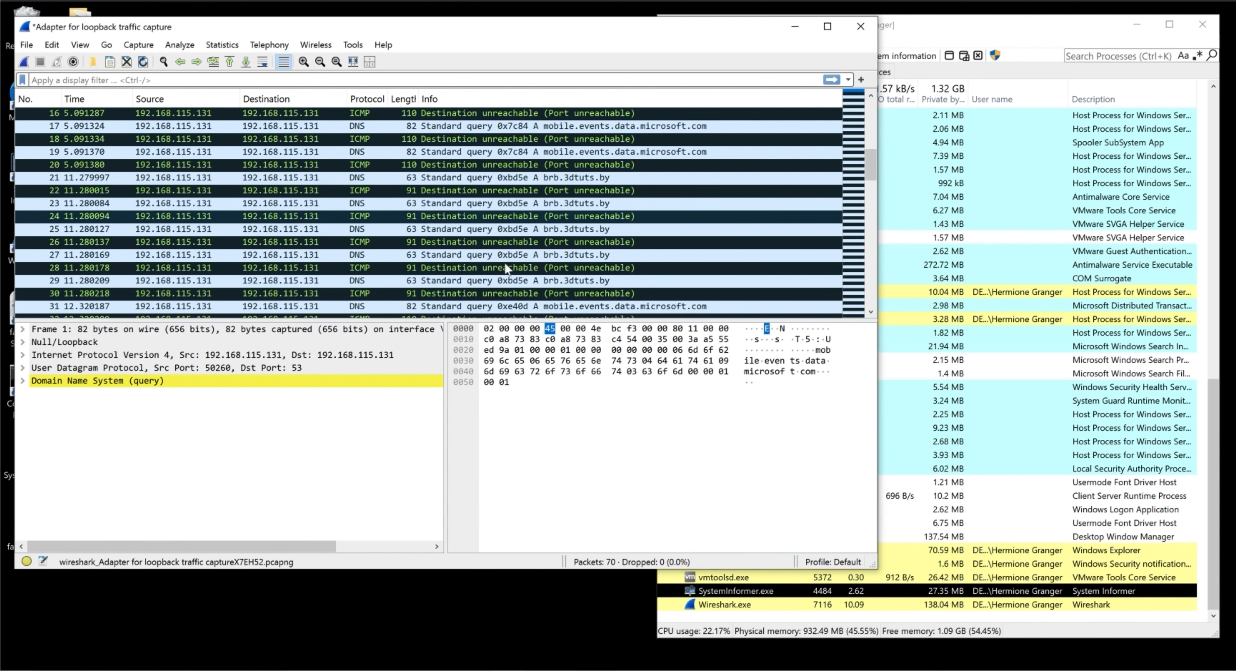
{"action": "scroll", "coordinate": [434, 190], "scroll_direction": "down", "scroll_amount": 8}
{"action": "scroll", "coordinate": [435, 190], "scroll_direction": "up", "scroll_amount": 8}
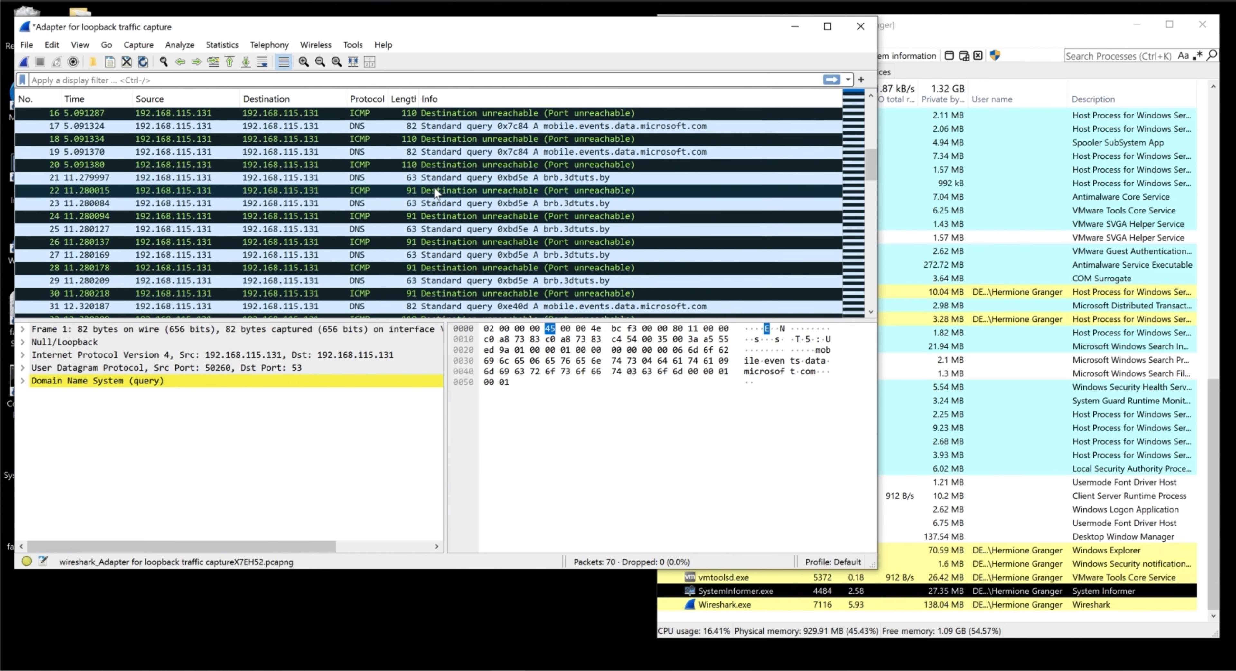